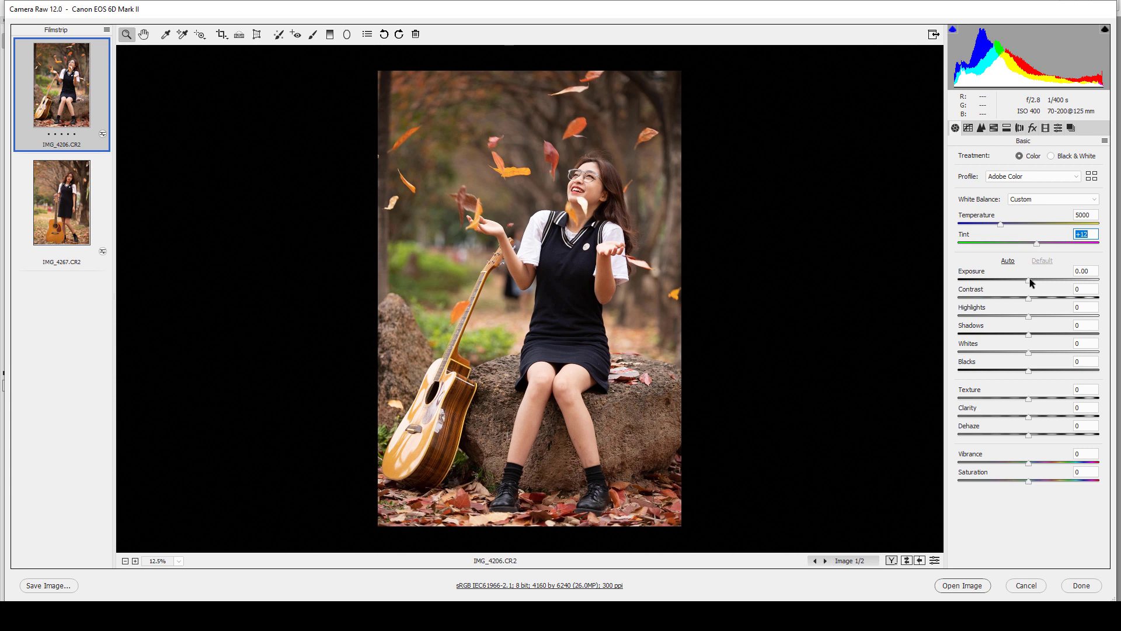
Step: Set exposure +0.15, contrast +30, highlights -35, shadows +30, whites -15, blacks +30, texture -5, clarity +5, vibrance -3 and saturation -3
click(1030, 280)
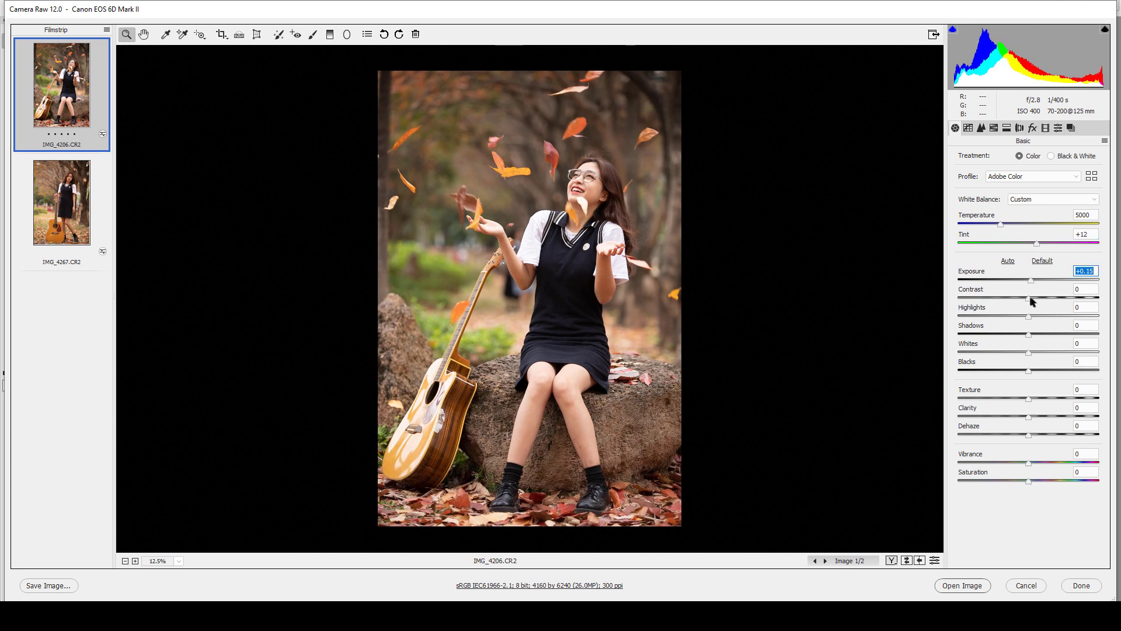
drag(1028, 299, 1031, 416)
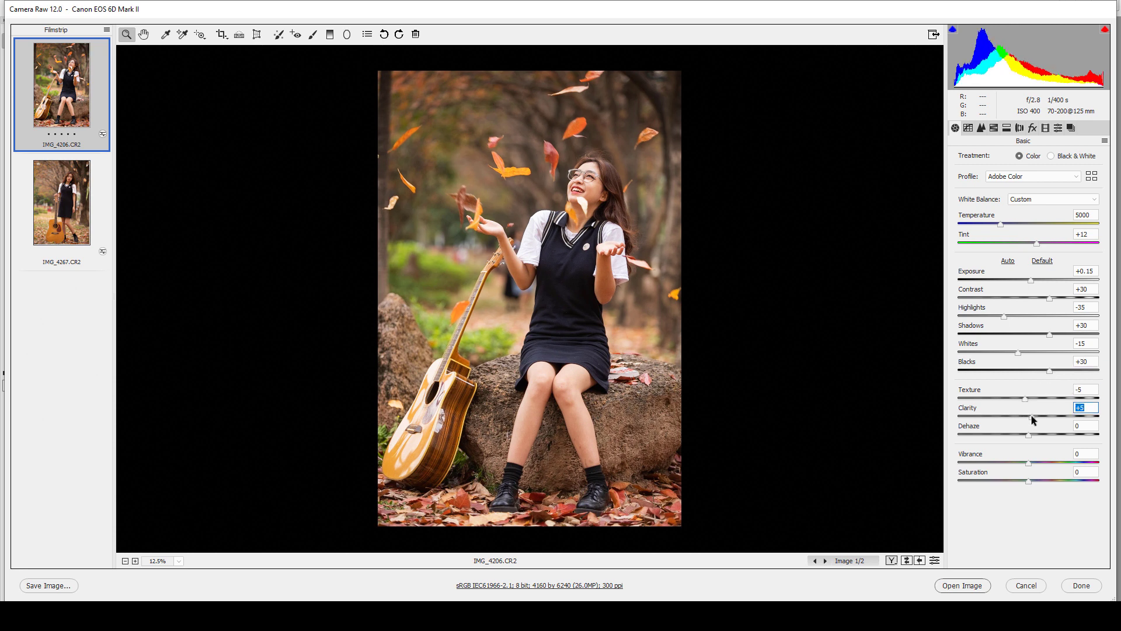
drag(1028, 462, 1027, 479)
Step: Calibrate the primary colors with red hue +49, green hue +53, blue hue -10 and blue saturation -50
click(1046, 129)
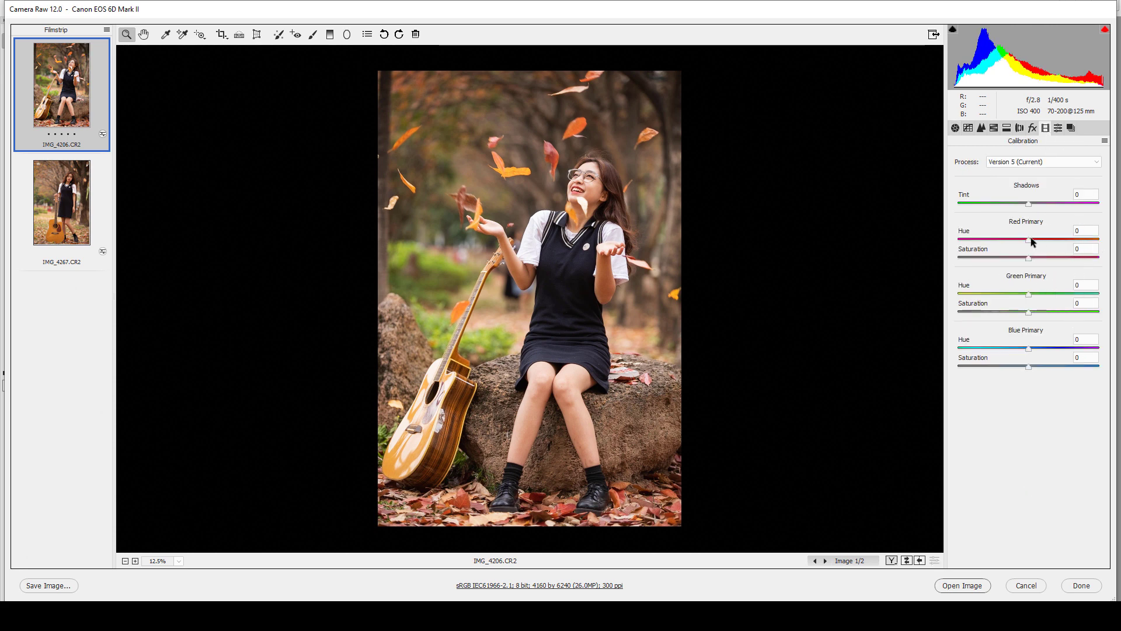
drag(1031, 241, 1065, 241)
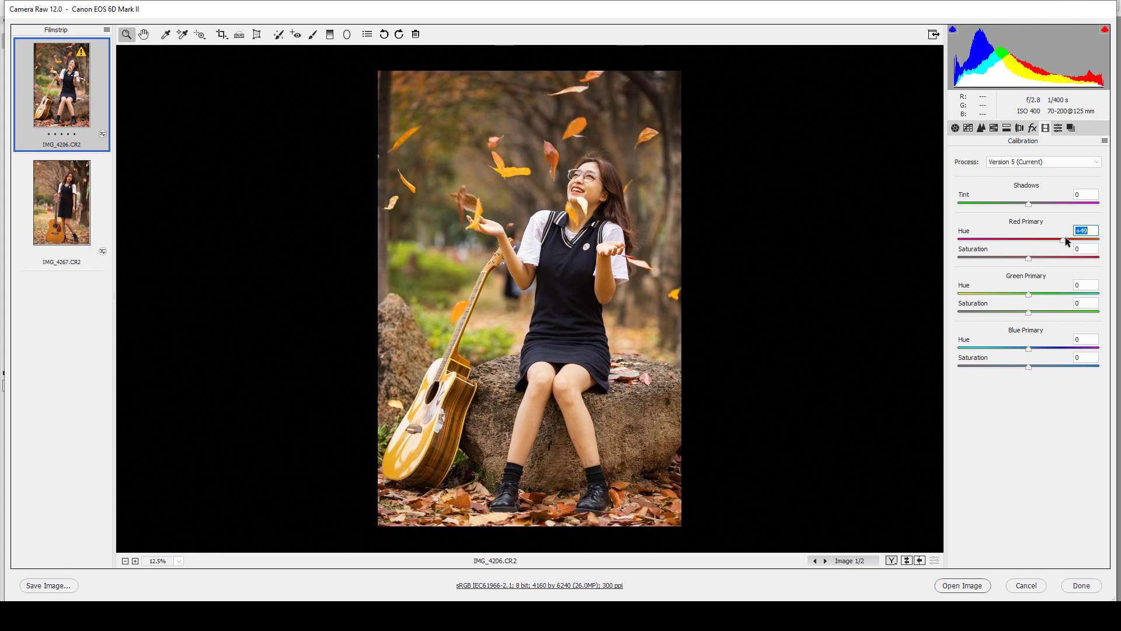
drag(1030, 294, 1070, 294)
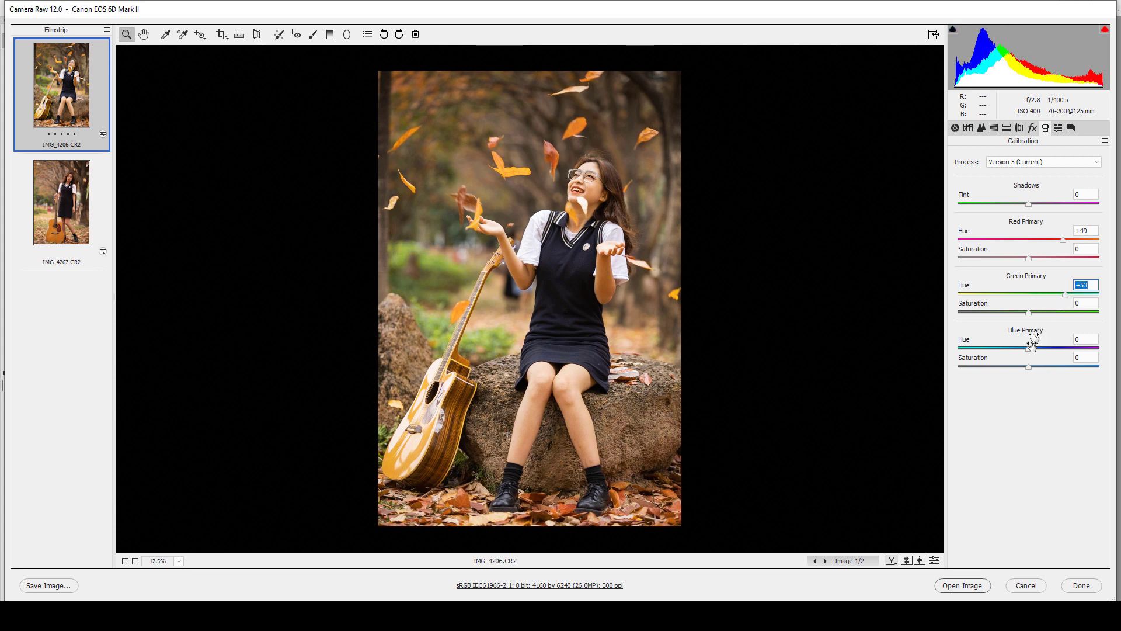
drag(1028, 348, 992, 364)
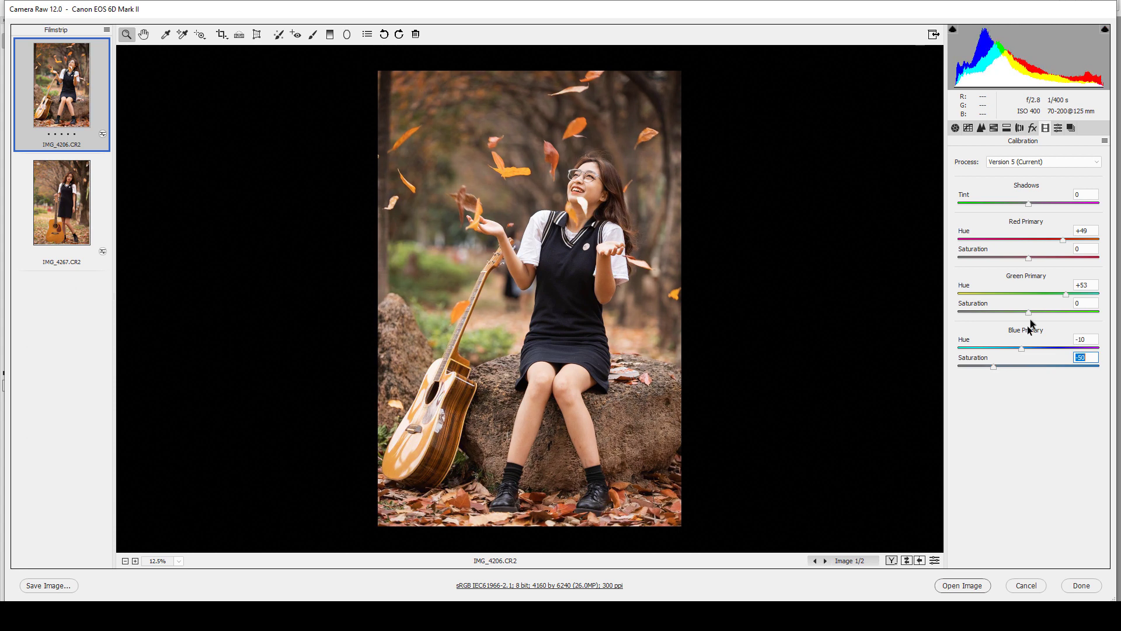
Step: Set the calibration's green primary saturation to +15, red primary saturation to +8 and shadows tint to -15
drag(1029, 312, 1041, 315)
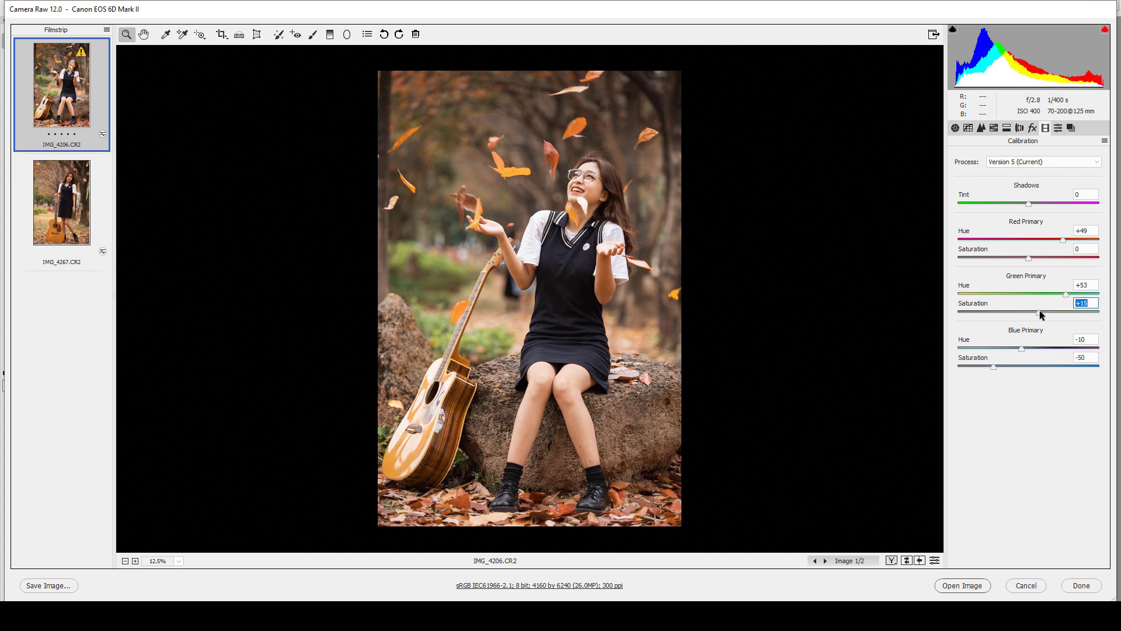
drag(1029, 257, 1038, 261)
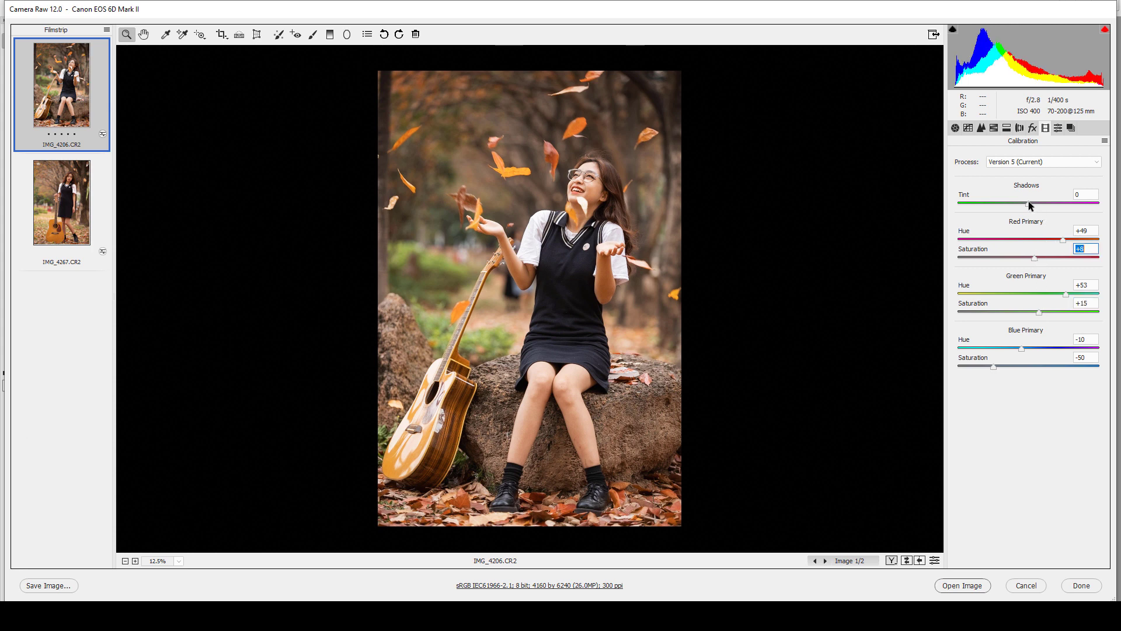
drag(1028, 203, 1016, 203)
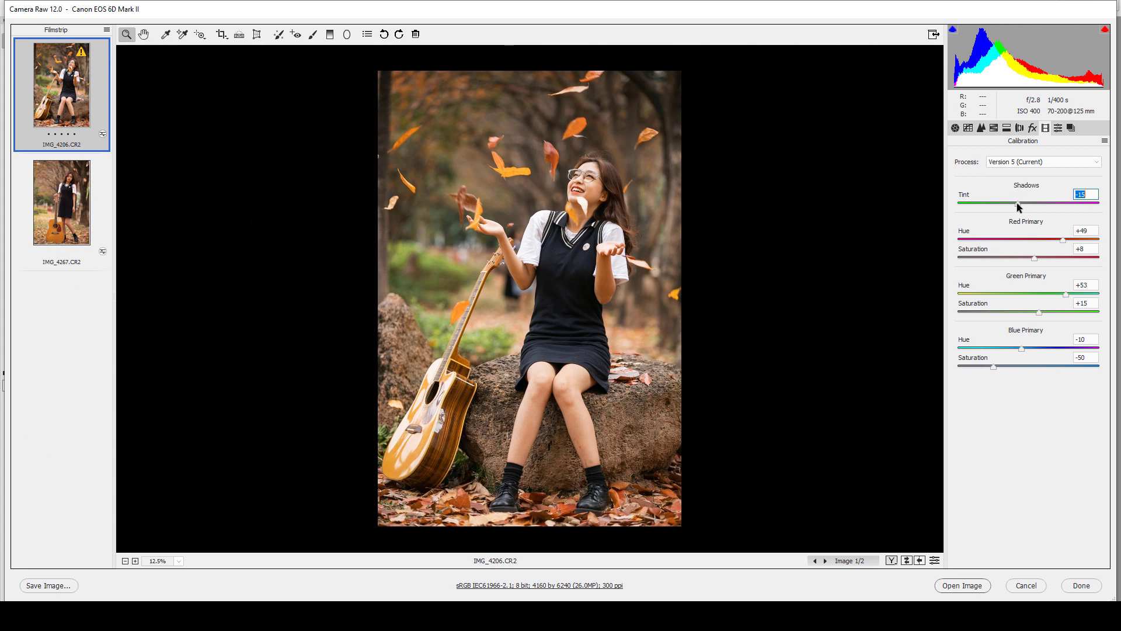
Step: Apply the Curves ThaiLight preset from the Curve Thai Light group to the photo
click(968, 126)
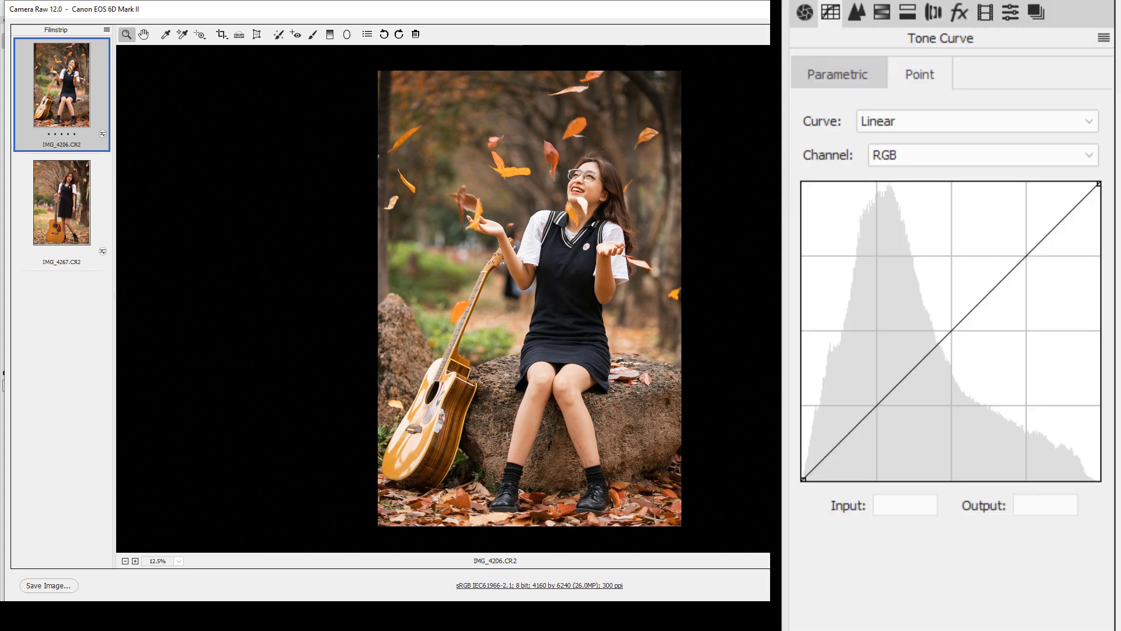
click(1008, 14)
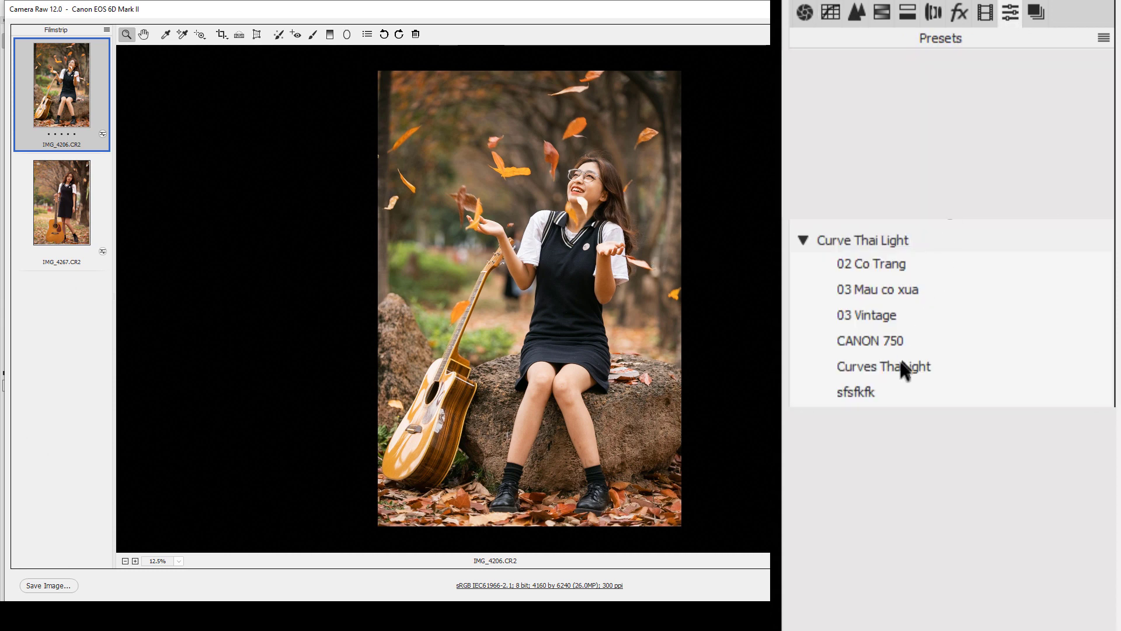
click(874, 374)
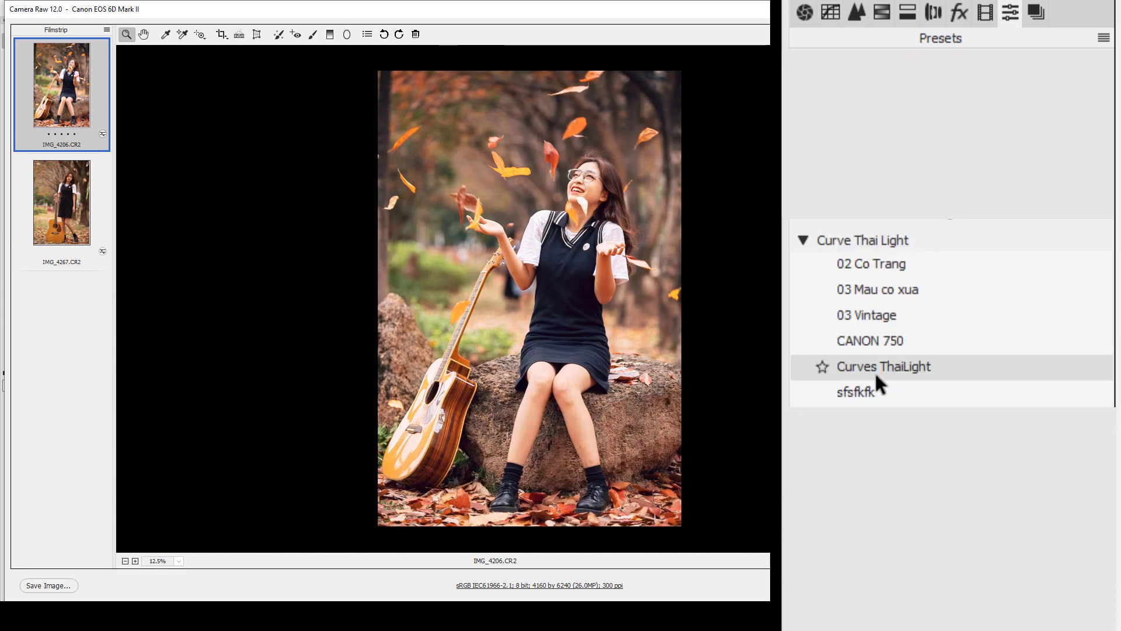
click(874, 366)
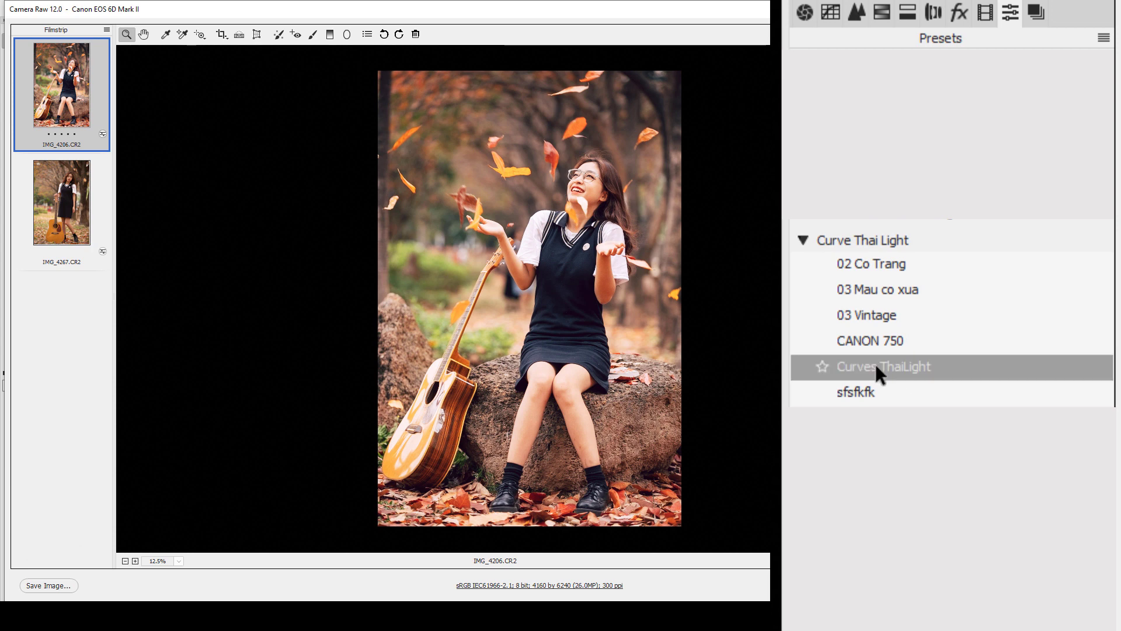
Step: Examine the preset's point tone curves in the RGB, red, green and blue channels
click(831, 12)
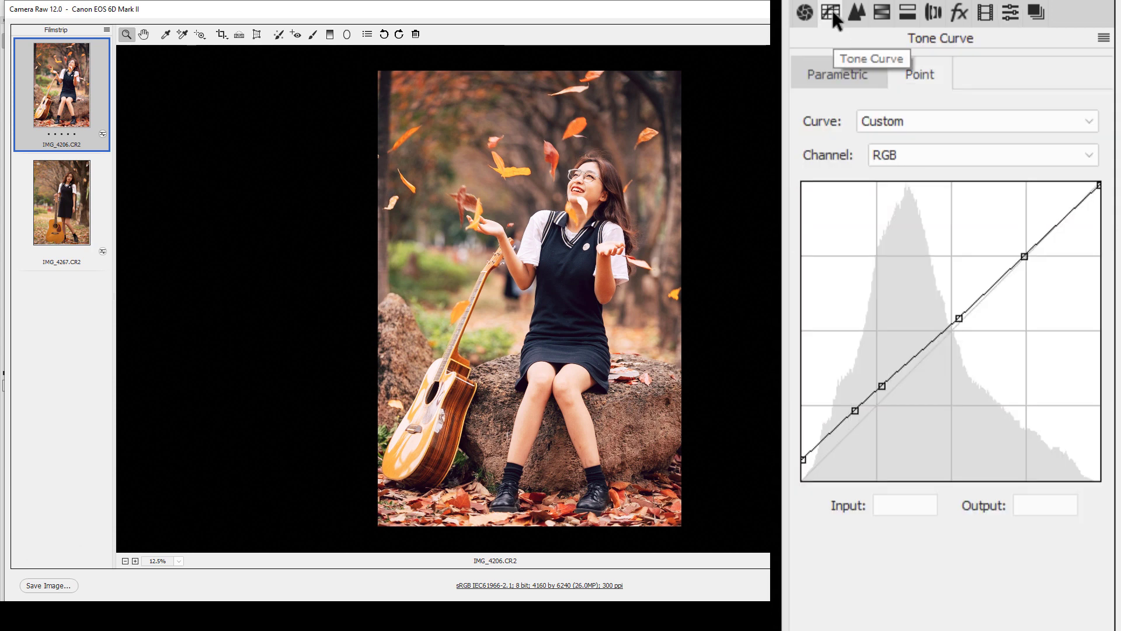
click(913, 155)
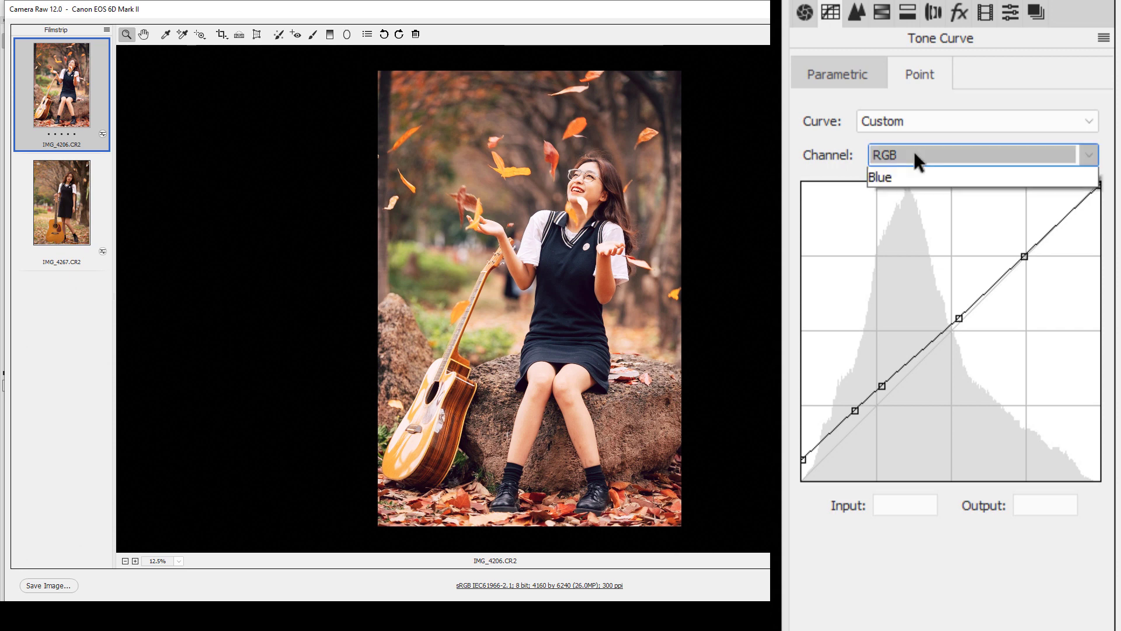
click(931, 197)
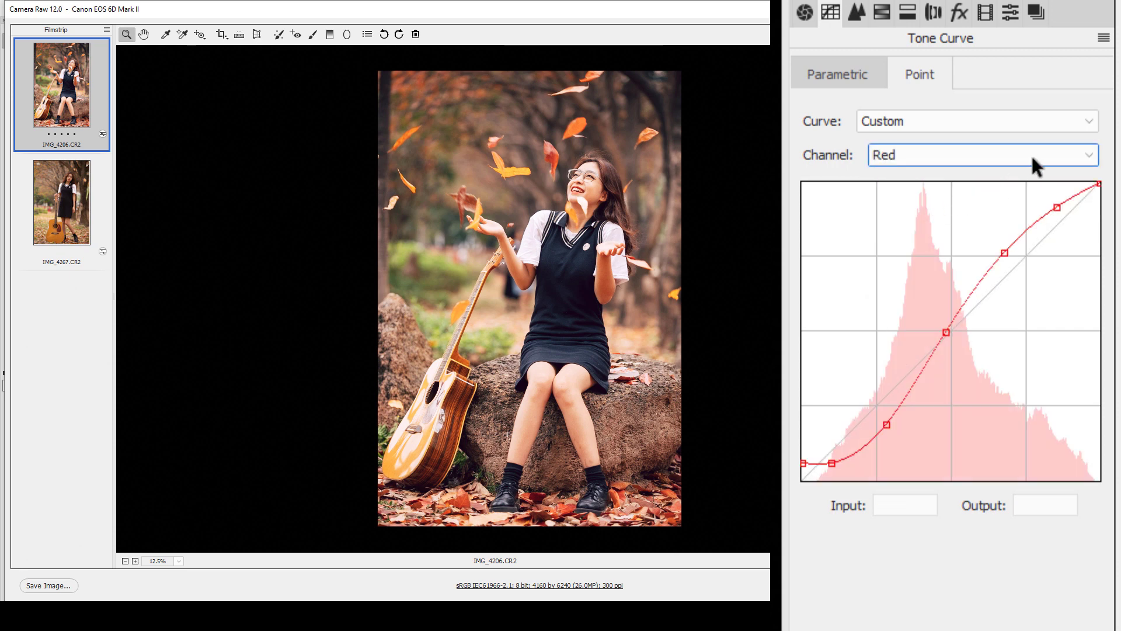
scroll(1093, 158, down, 1)
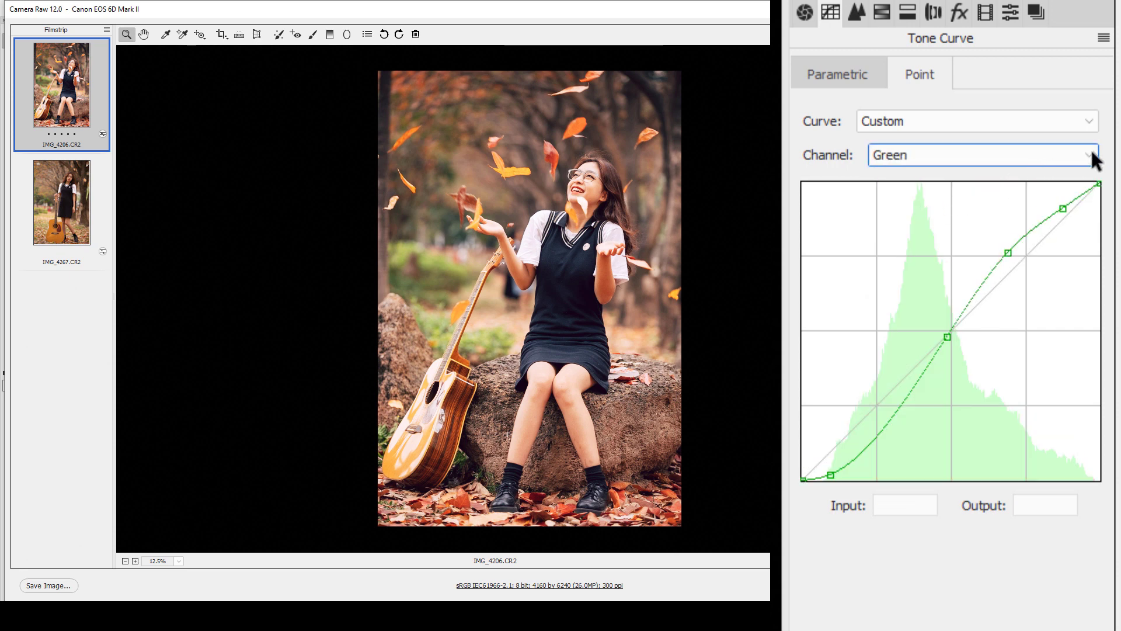
scroll(1092, 158, down, 1)
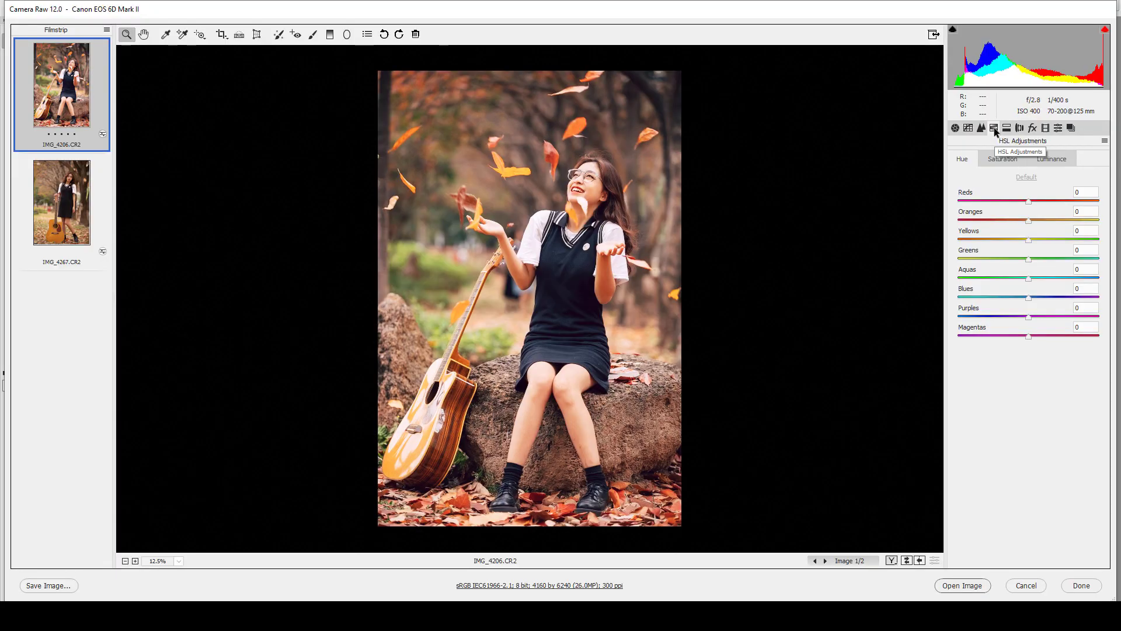
Step: Set the HSL hue to oranges +8, yellows -26 and greens -66, raising aquas and lowering blues slightly
drag(1028, 220, 983, 257)
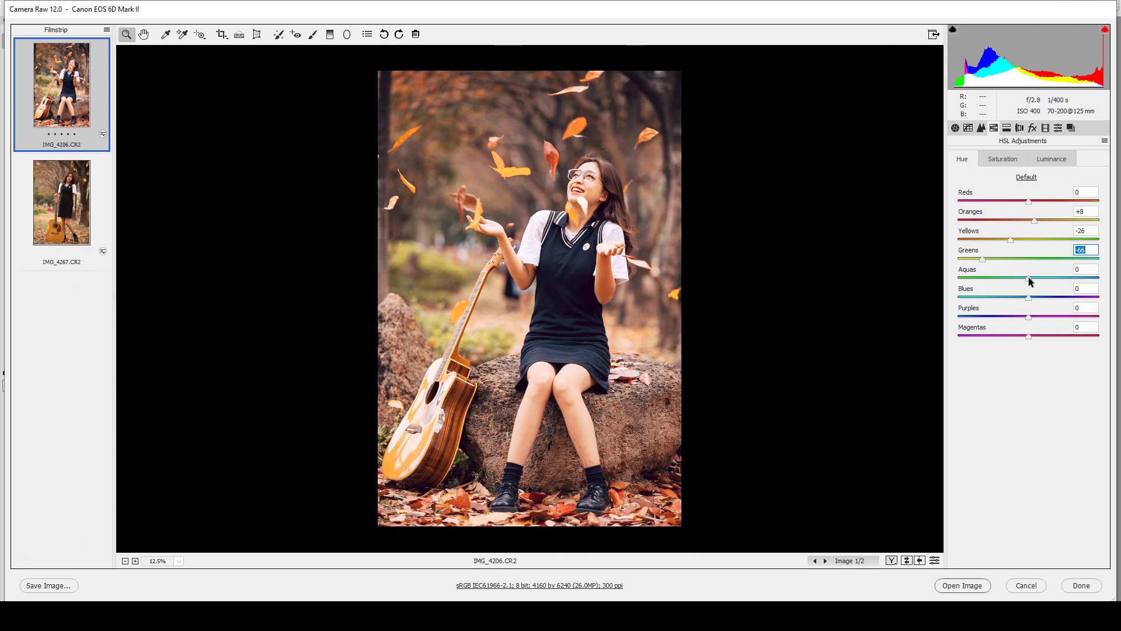
drag(1028, 279, 1039, 279)
click(1024, 296)
Step: Set the HSL saturation to oranges -22, yellows -27, greens -45, aquas -65 and blues -70
click(1003, 160)
drag(1029, 220, 989, 255)
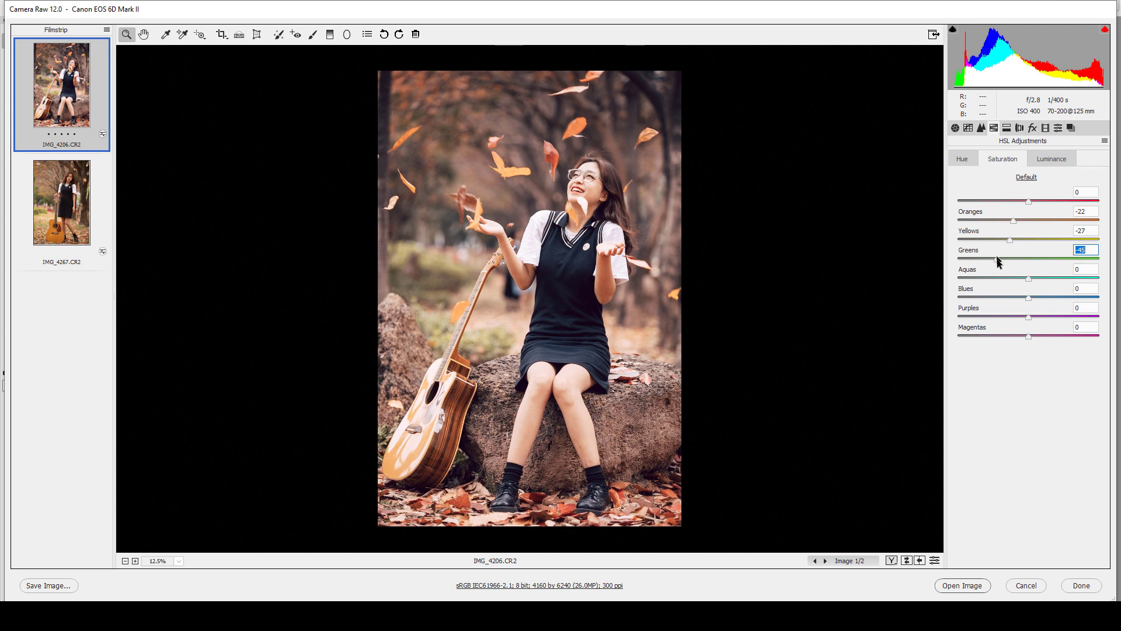
drag(1028, 279, 980, 300)
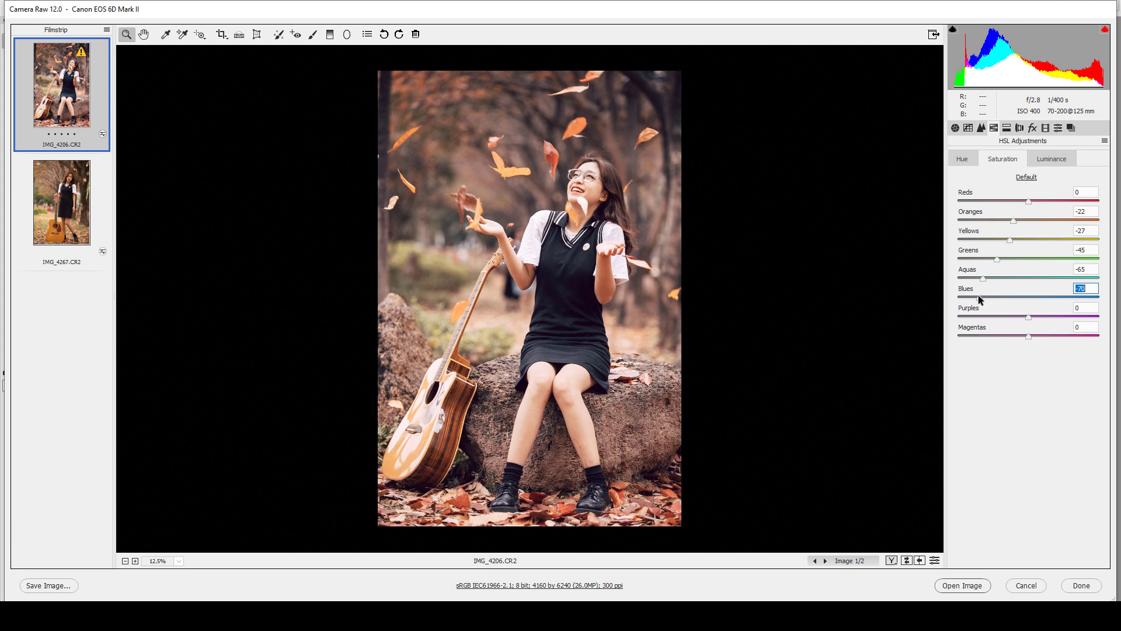
Step: Set the HSL luminance to reds -5, oranges -10, yellows +15 and blues +20
click(1049, 158)
drag(1029, 219, 1039, 240)
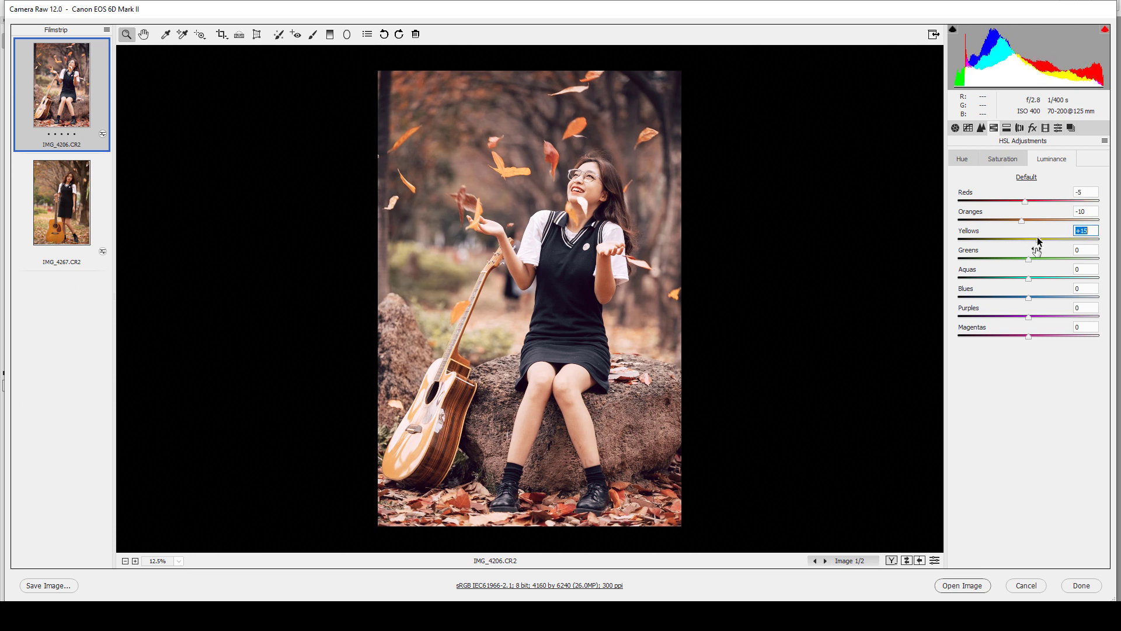
drag(1029, 298, 1046, 301)
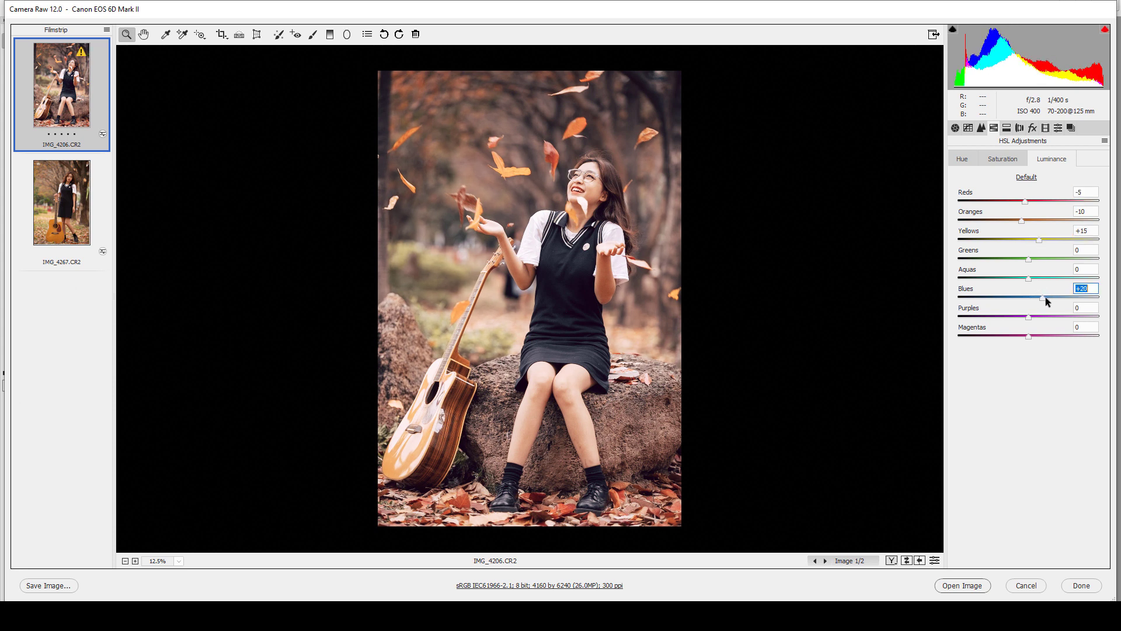
Step: Tint the highlights with split toning, using hue 215 and saturation 15
click(1006, 127)
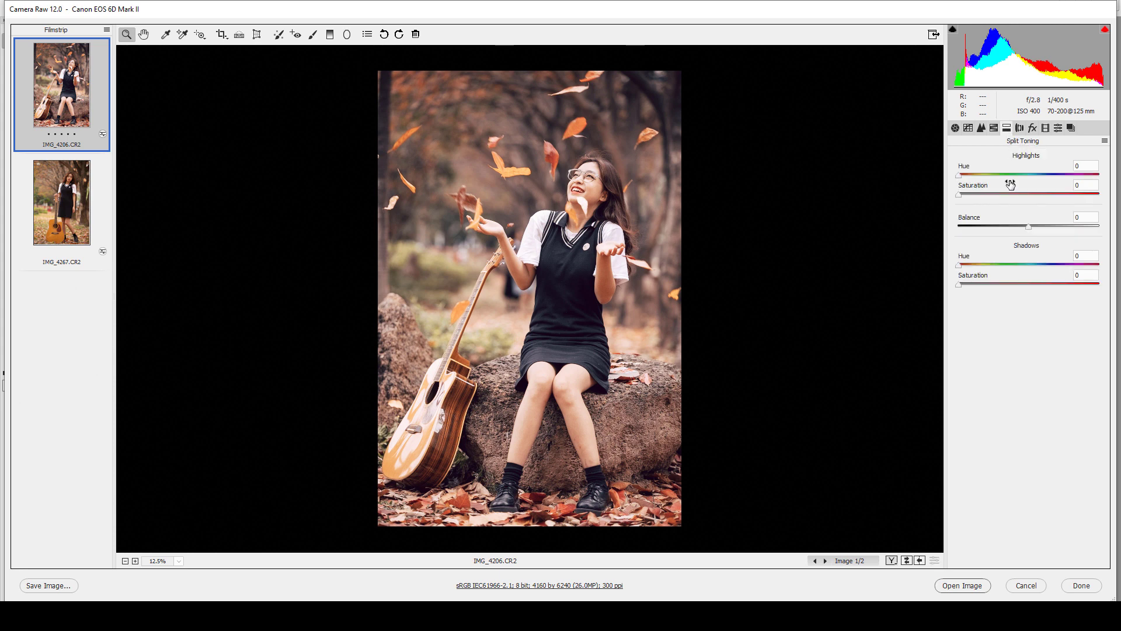
drag(964, 175, 1047, 185)
drag(959, 195, 979, 196)
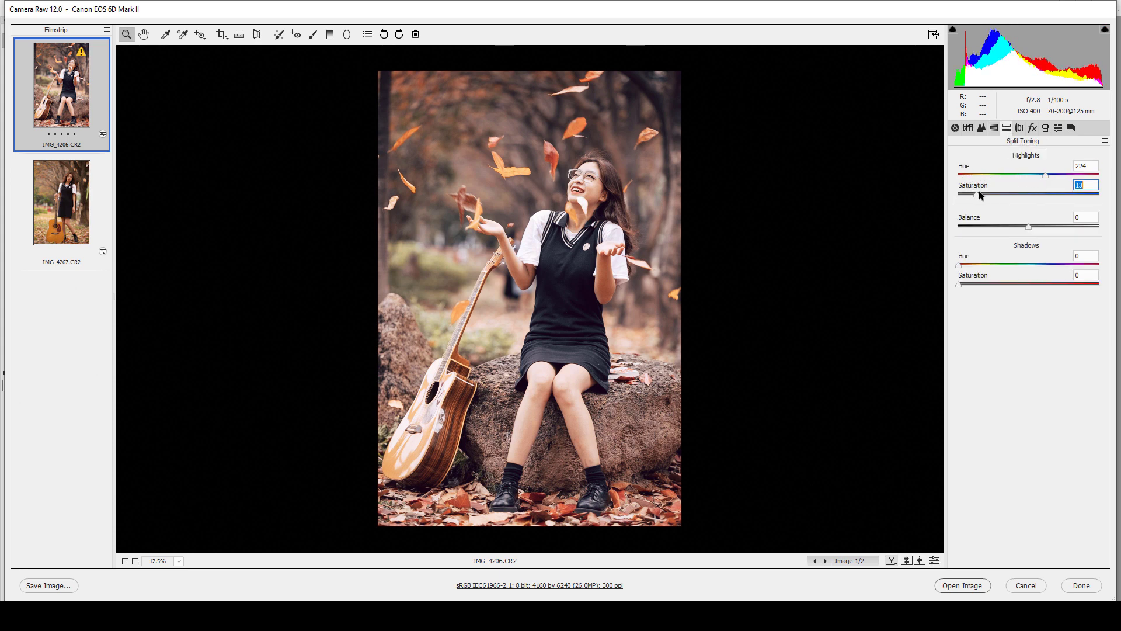
drag(1058, 174, 1040, 175)
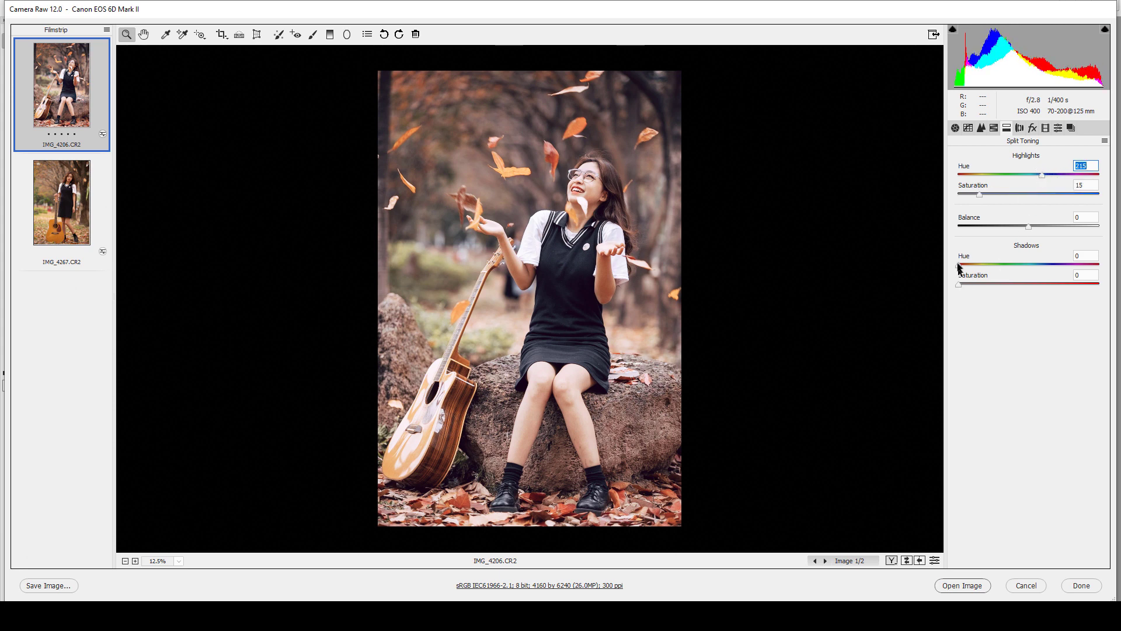
Step: Set the split toning shadows to hue 225 and saturation 5, with the balance at -30
drag(958, 264, 1047, 266)
drag(960, 285, 969, 284)
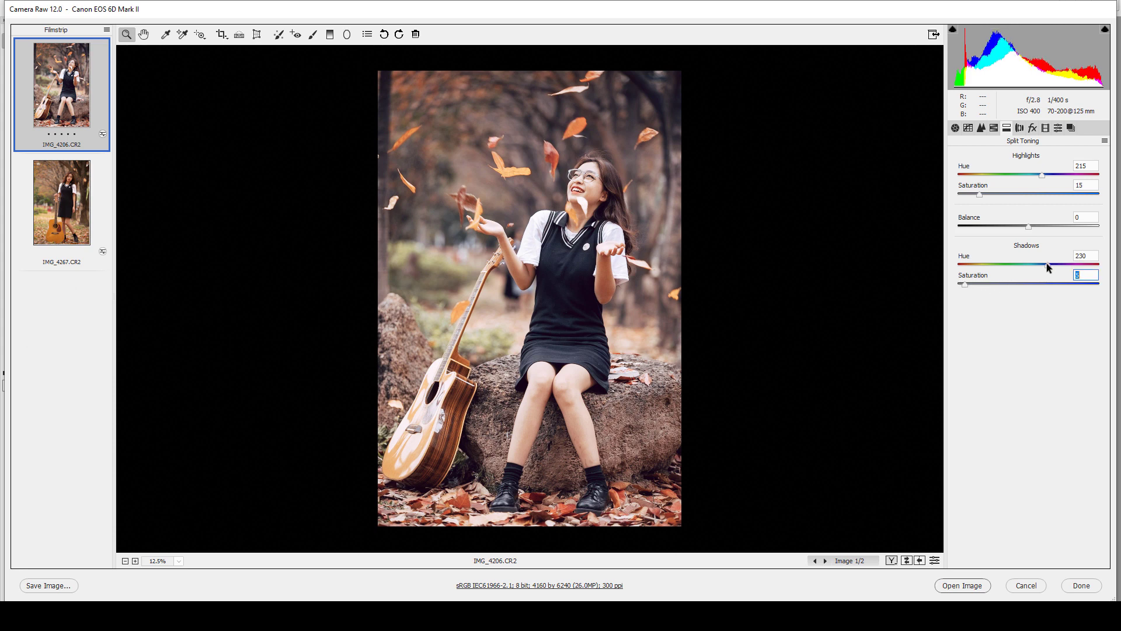
drag(1048, 265, 1045, 267)
drag(1030, 228, 1010, 227)
Step: Select both photos in the filmstrip and carry the color edit of IMG_4206.CR2 over to IMG_4267.CR2
click(88, 115)
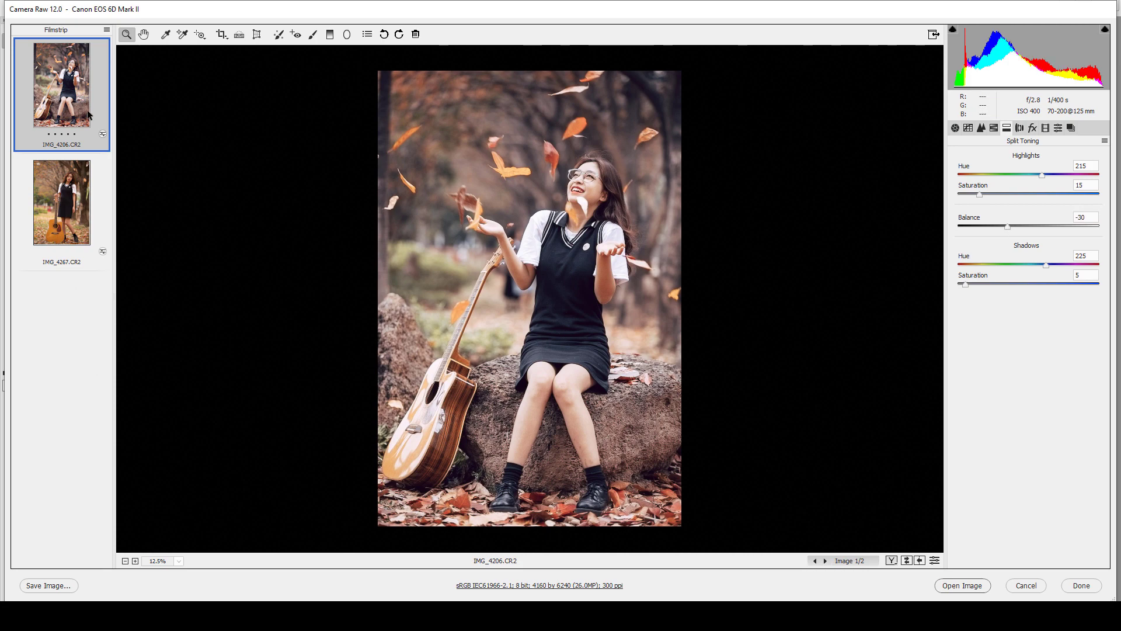
ctrl+click(73, 195)
right_click(88, 140)
click(100, 175)
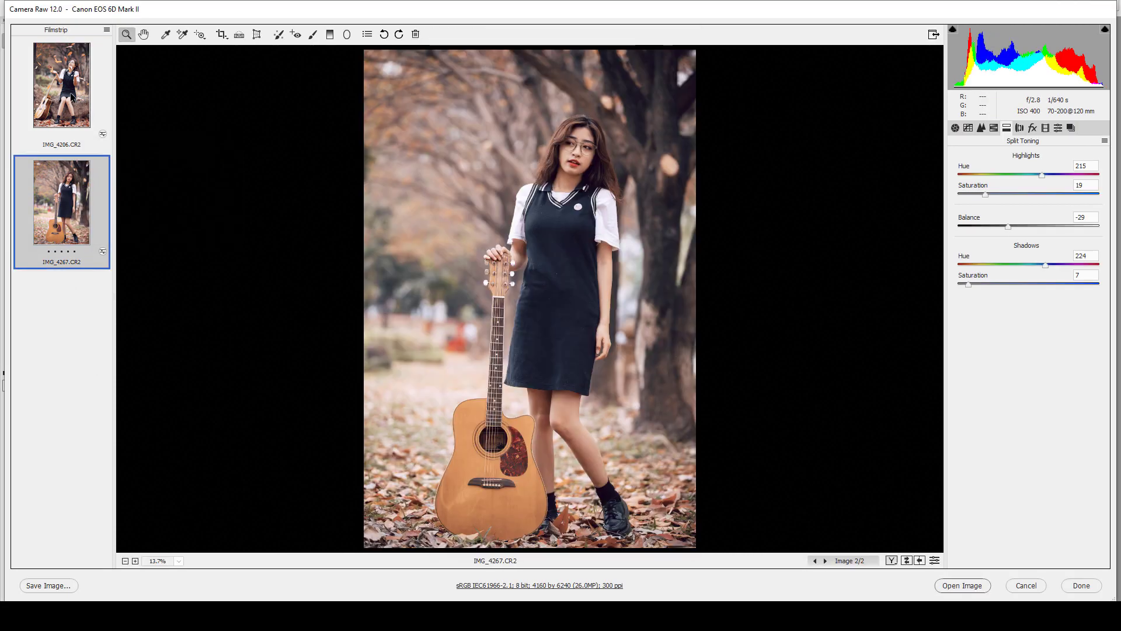
Step: Set the exposure of IMG_4206.CR2 to +0.10, and open both photos in Photoshop
click(67, 97)
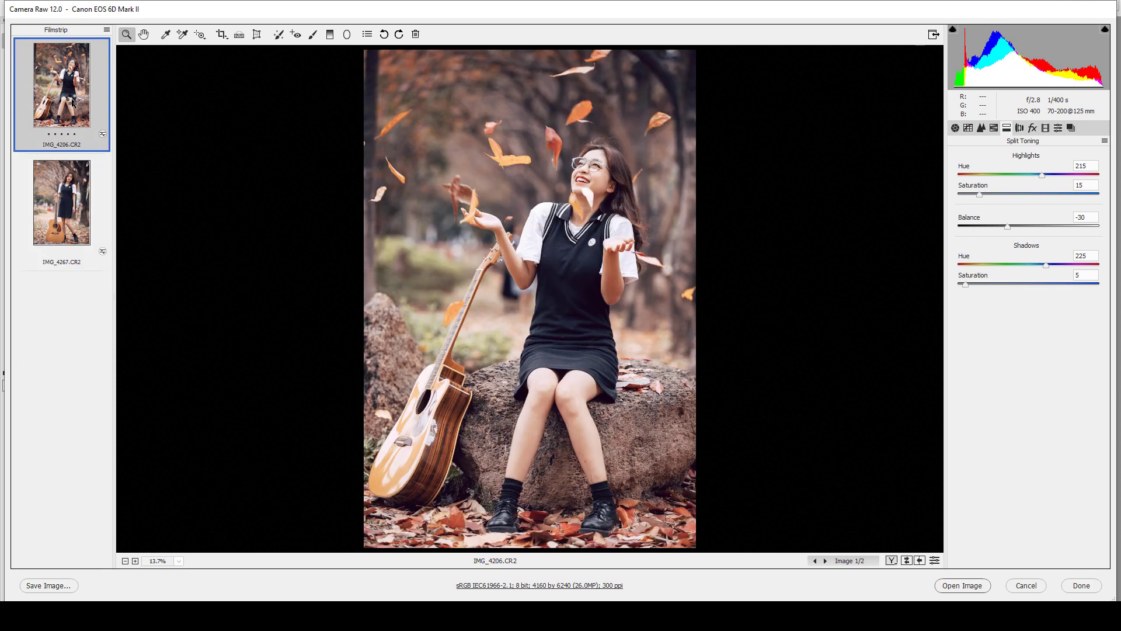
click(955, 128)
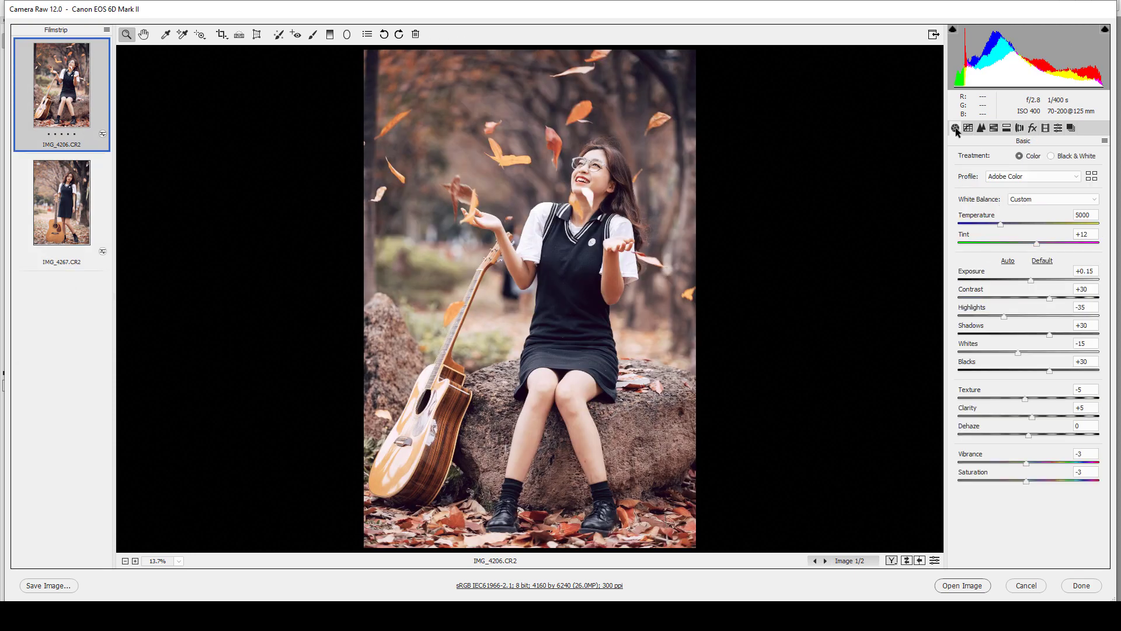
click(1031, 278)
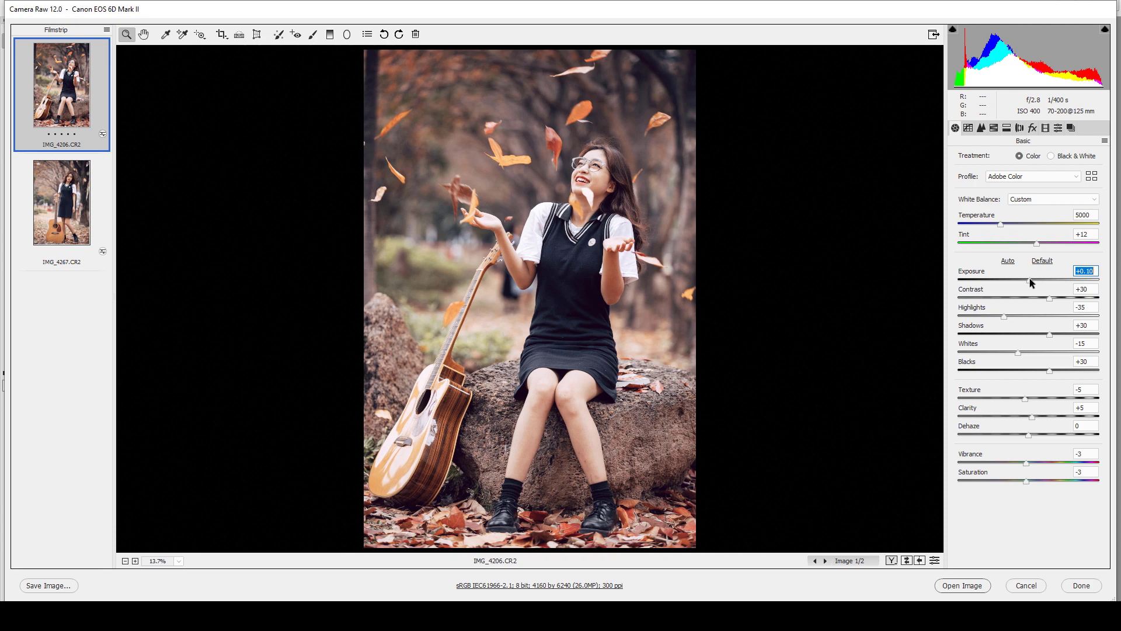
shift+click(76, 195)
click(962, 585)
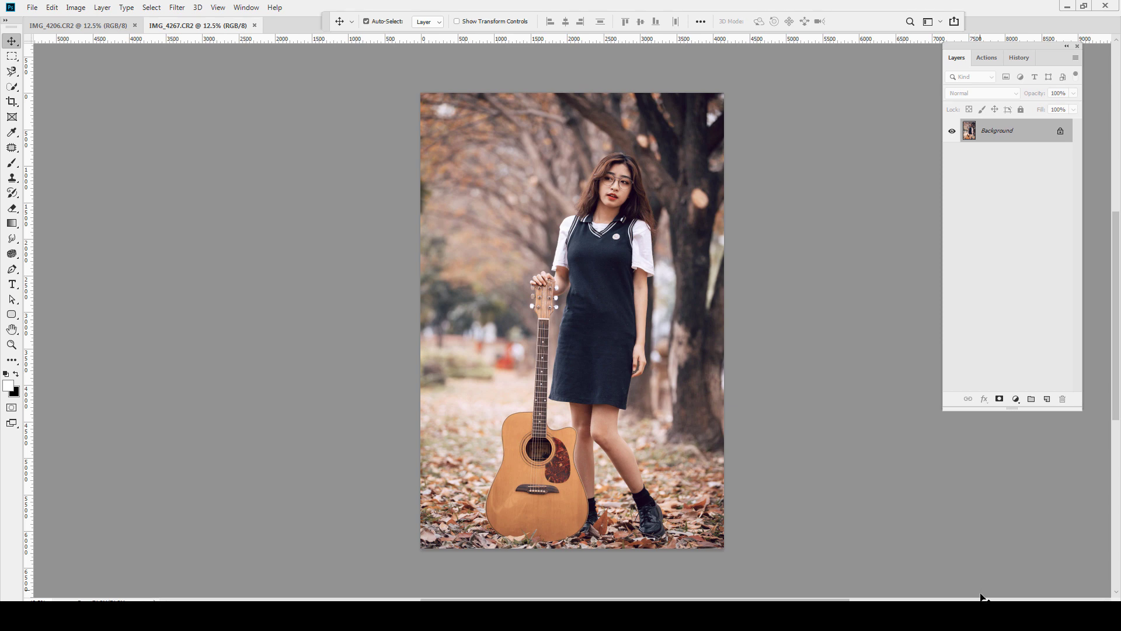
Step: Add a Selective Color adjustment layer to IMG_4267.CR2 and set yellow to +11% for the Reds
click(1016, 399)
click(1042, 391)
drag(681, 291, 863, 222)
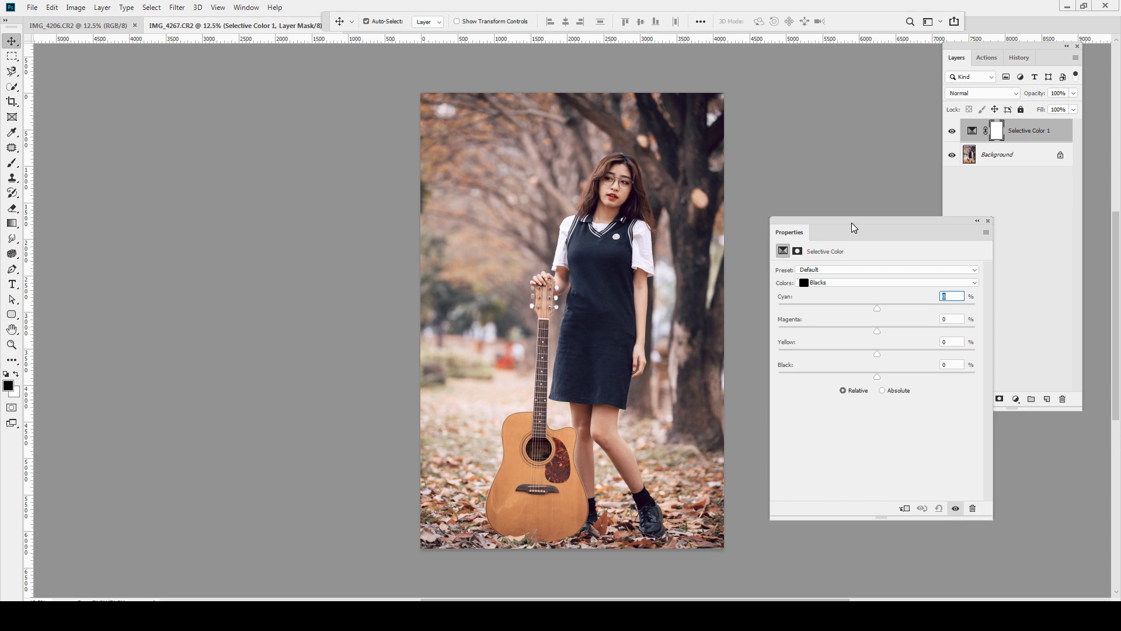
click(859, 283)
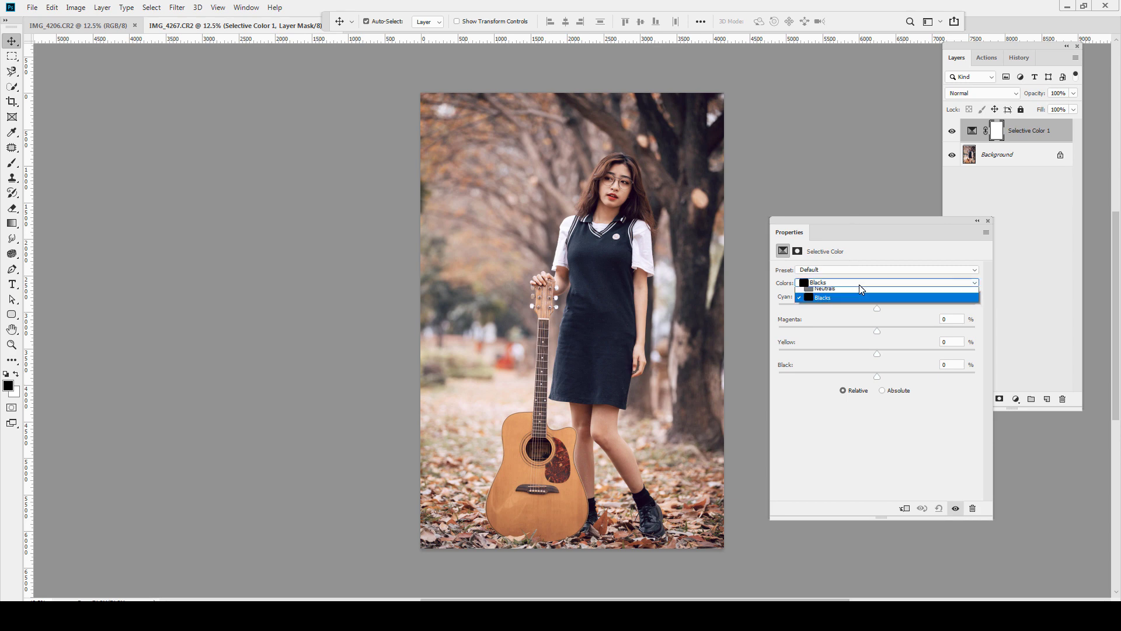
click(859, 294)
drag(877, 354, 889, 350)
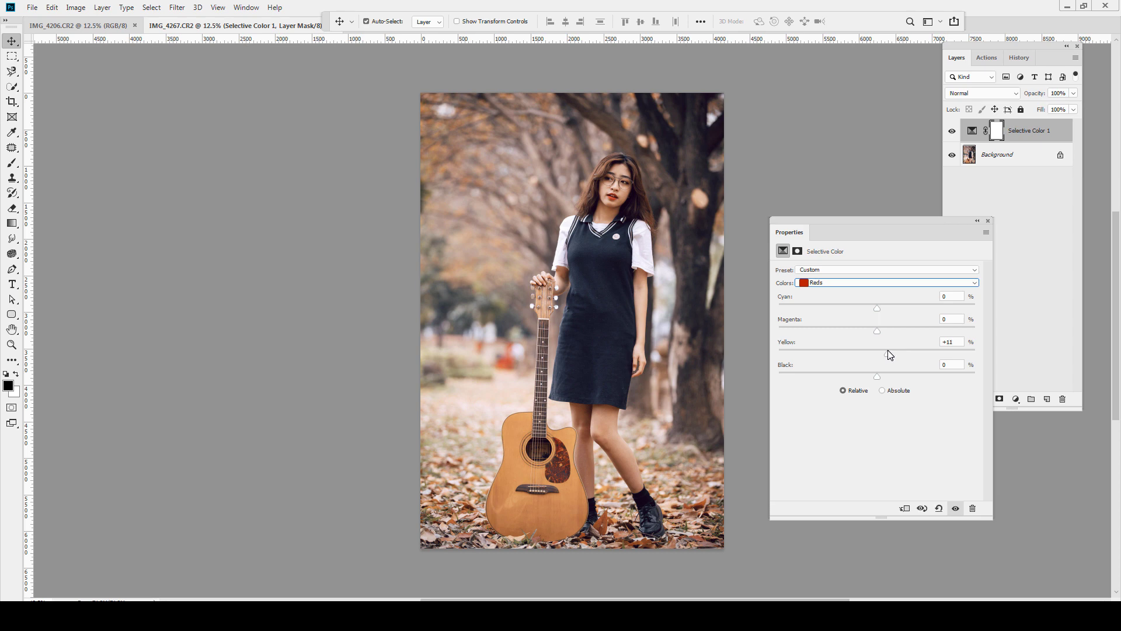
Step: Slightly reduce the yellow amount for the Yellows in the Selective Color adjustment
click(872, 283)
click(857, 300)
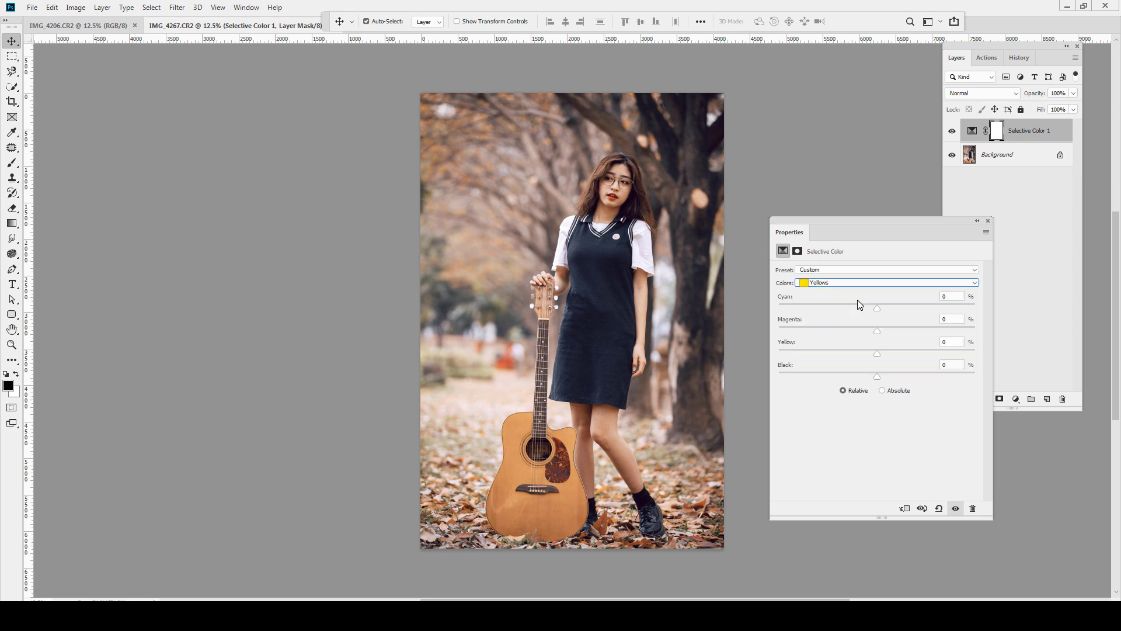
click(869, 353)
Step: Fine-tune the cyan and yellow amounts for the Neutrals in the Selective Color adjustment
click(887, 283)
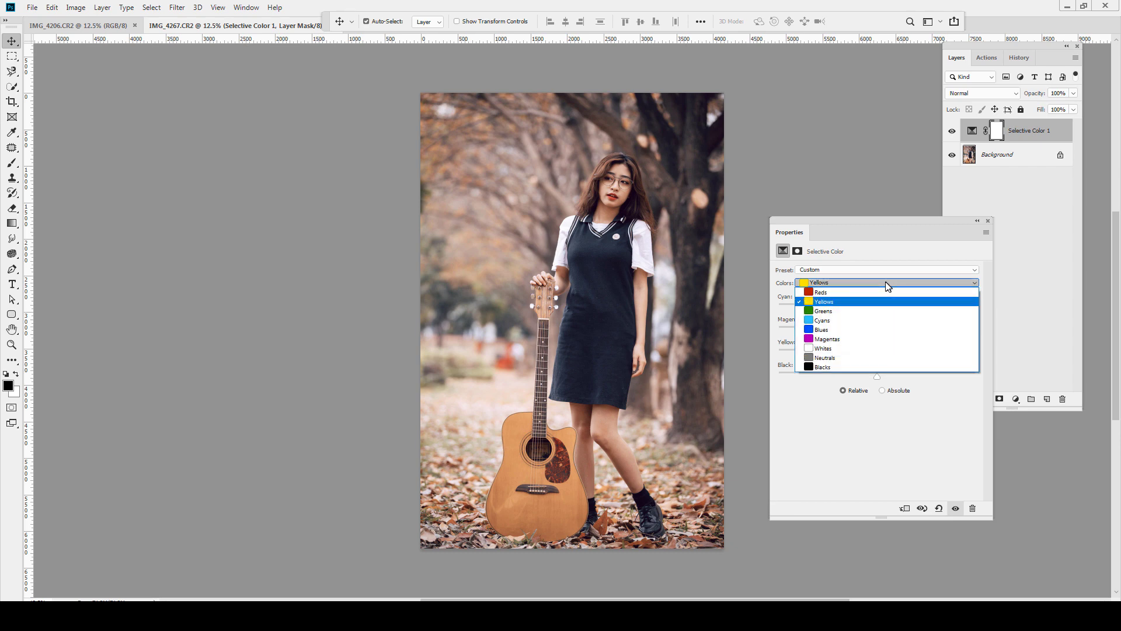
click(865, 363)
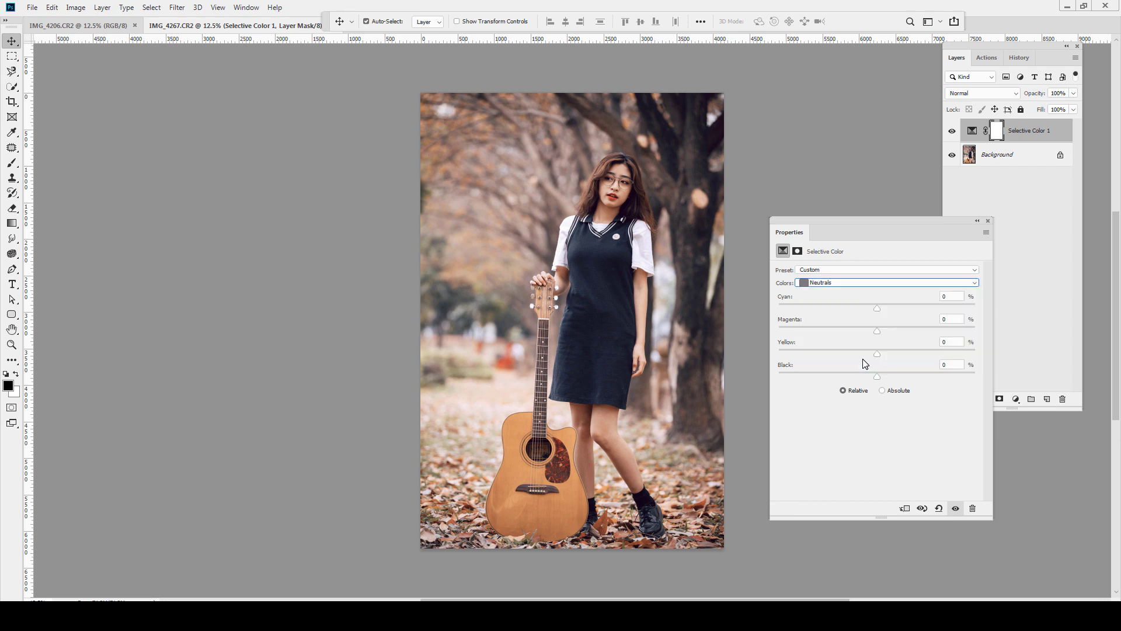
click(878, 307)
click(874, 354)
Step: Set yellow to -4% for the Blacks and close the Selective Color settings
click(879, 284)
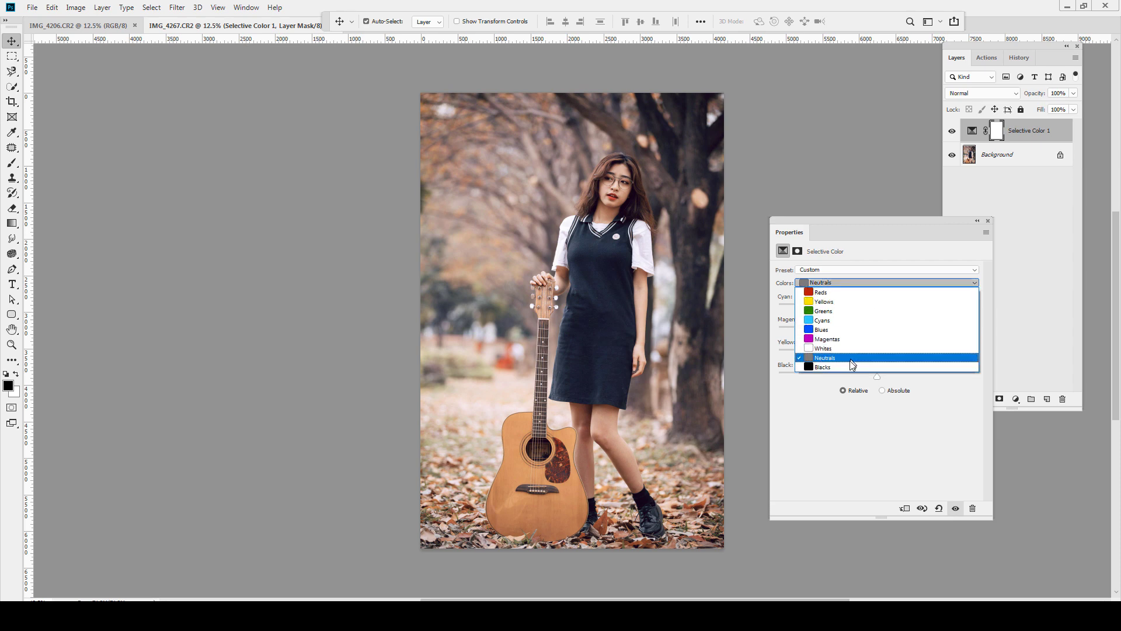
click(850, 367)
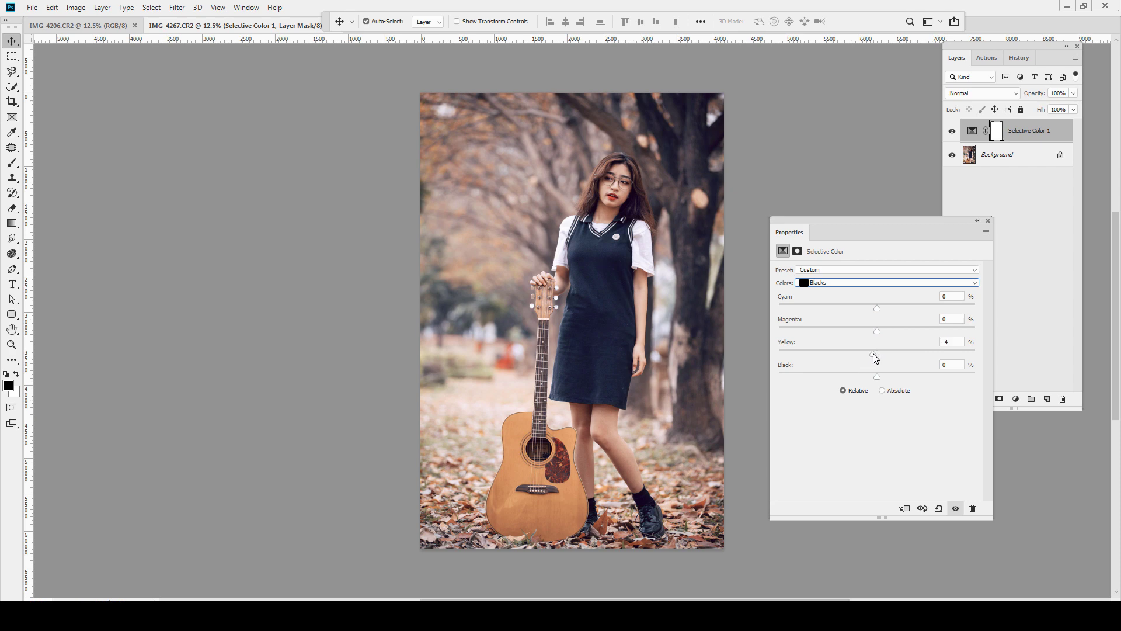
click(987, 220)
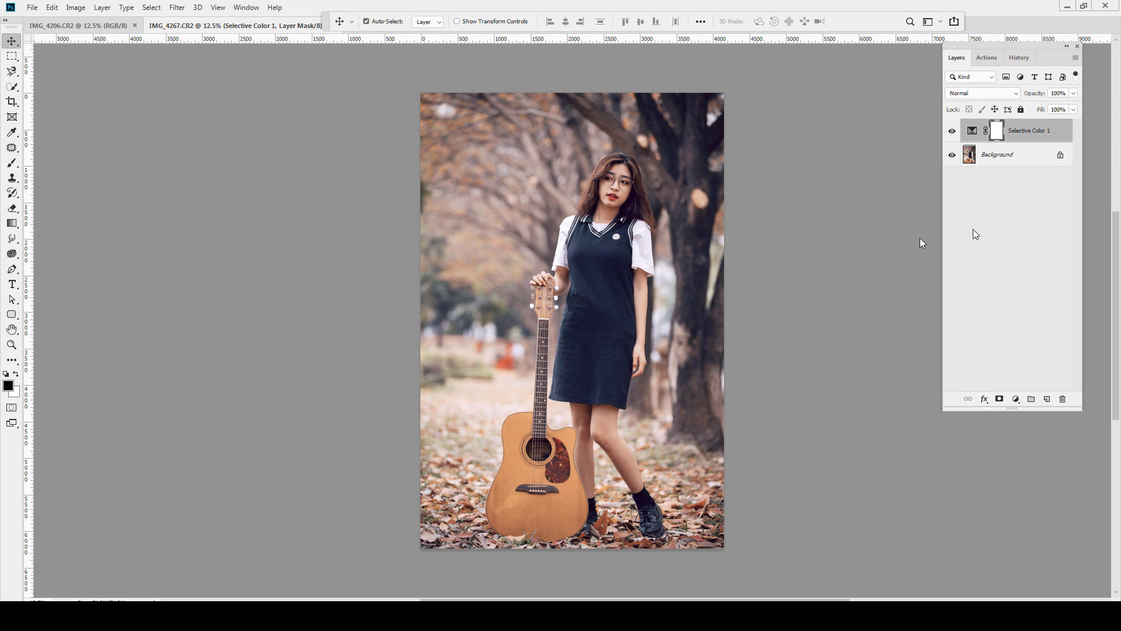
Step: Add a Levels adjustment layer above Selective Color and slightly raise the RGB black input level
click(1016, 399)
click(1046, 244)
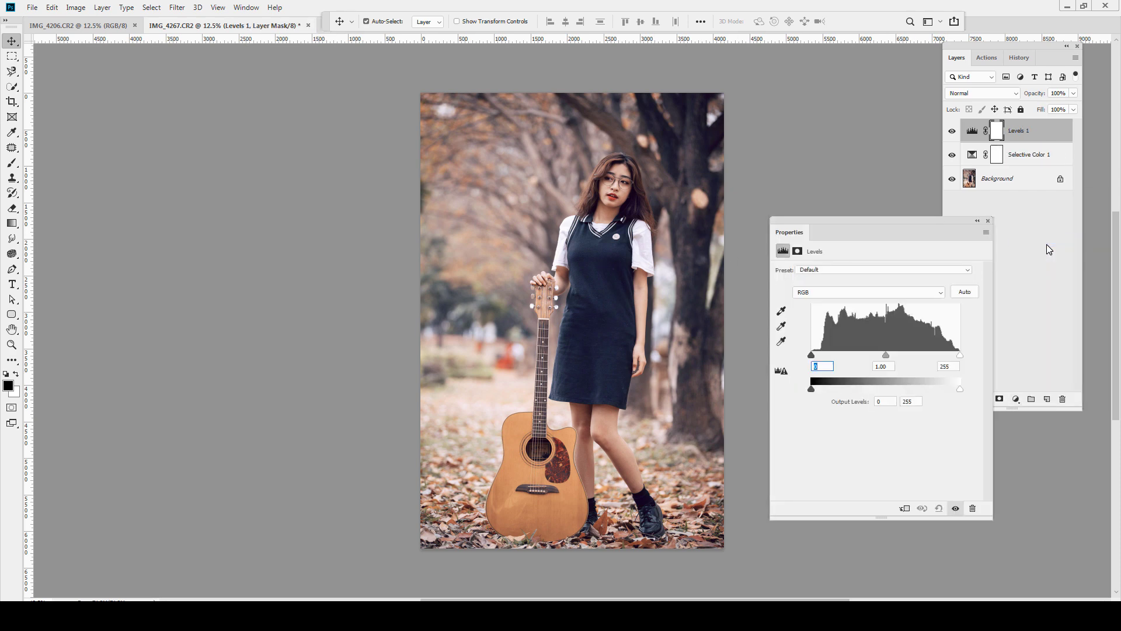
drag(812, 355, 815, 355)
Step: Slightly raise the black output level of the Blue channel in the Levels adjustment and close its settings
click(838, 294)
click(826, 327)
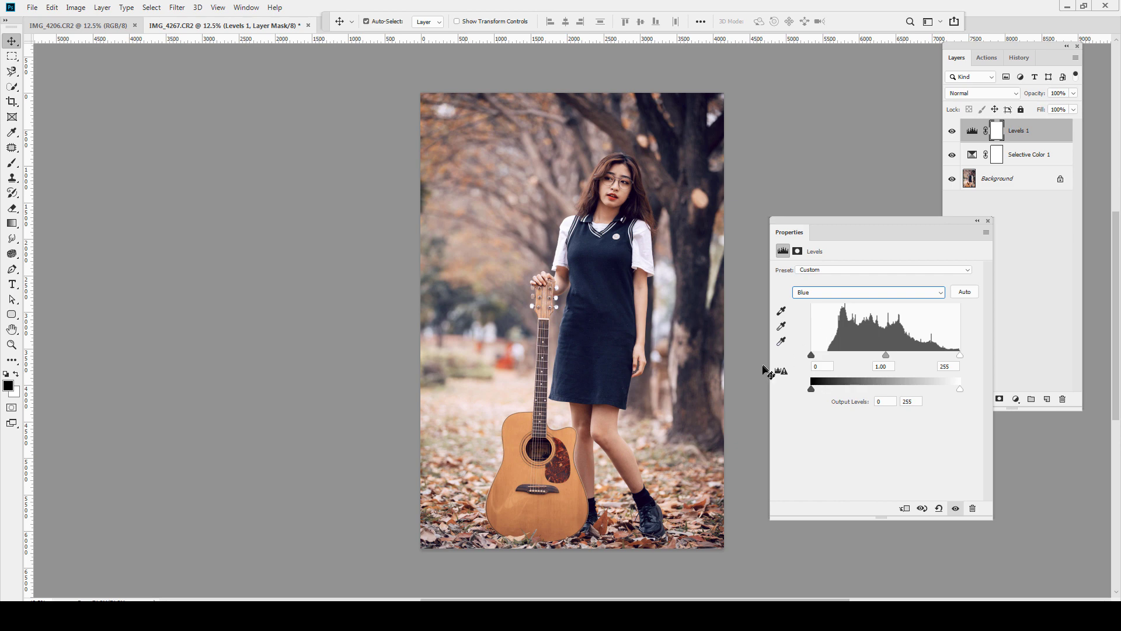
drag(811, 389, 813, 388)
click(987, 221)
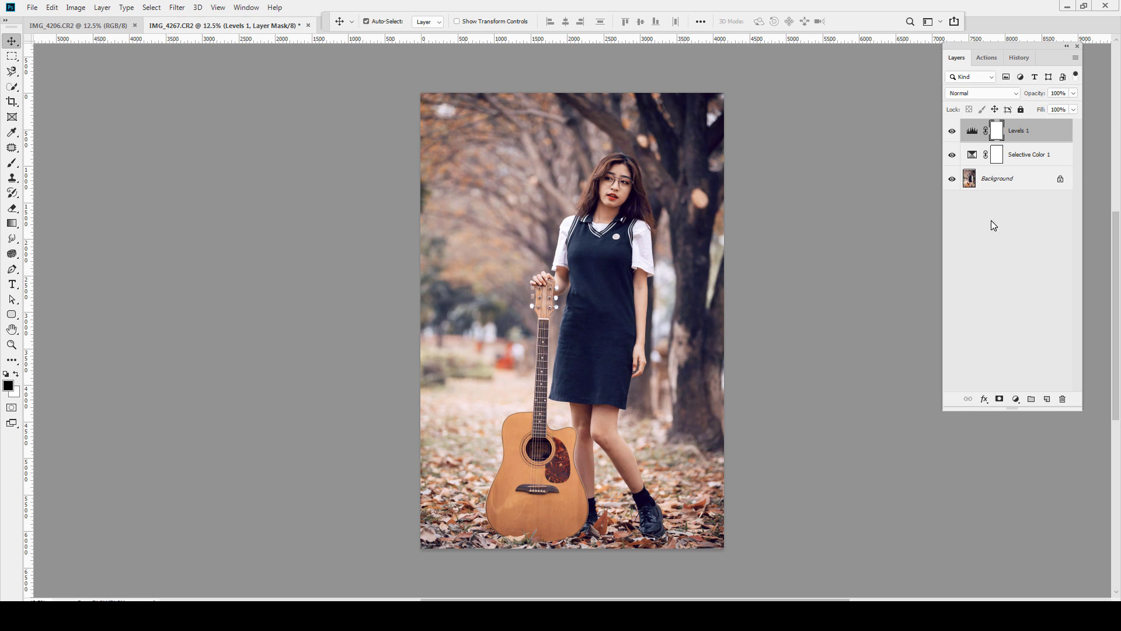
Step: Copy the Levels and Selective Color adjustment layers from IMG_4267.CR2 onto IMG_4206.CR2 using floating windows, and maximize IMG_4206.CR2
shift+click(1040, 153)
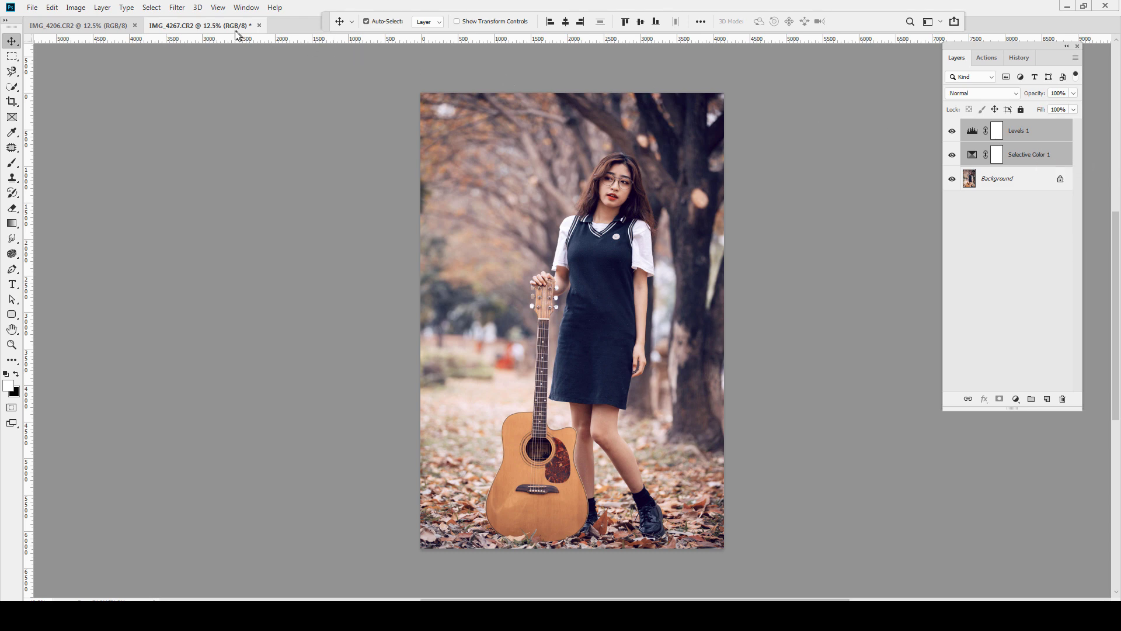
drag(225, 31, 601, 133)
drag(79, 25, 332, 108)
click(616, 136)
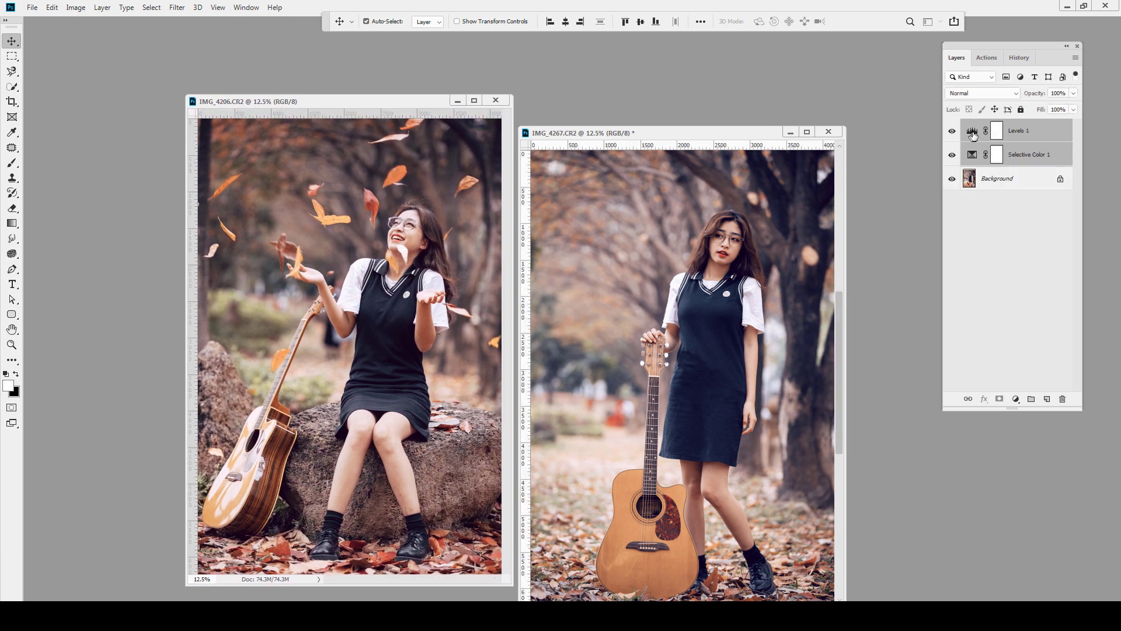
drag(619, 176, 488, 146)
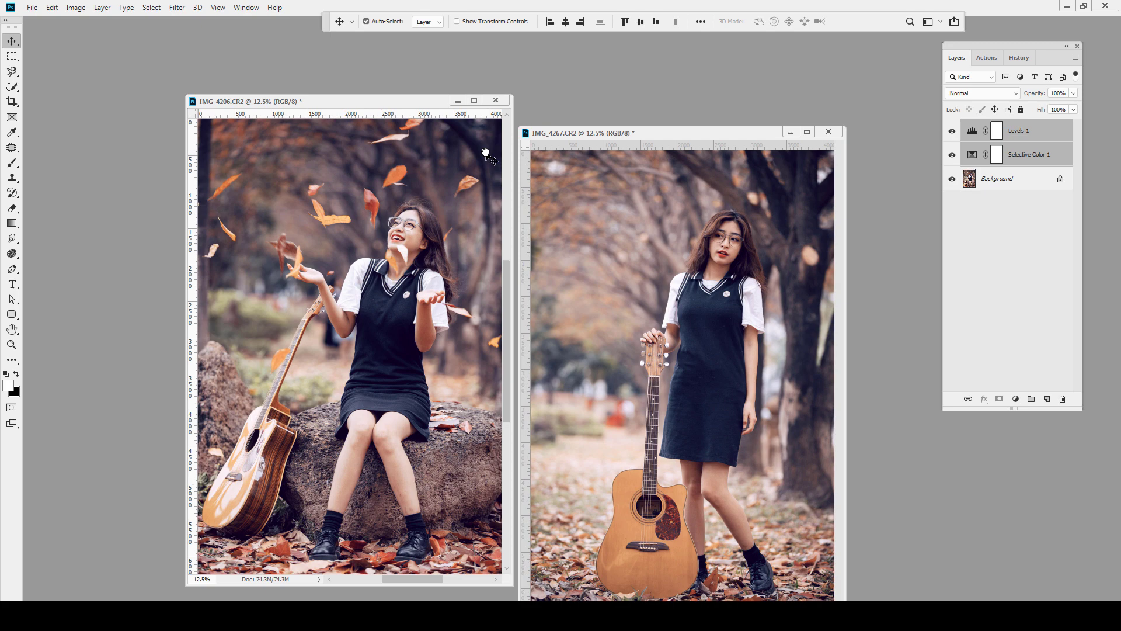
click(474, 100)
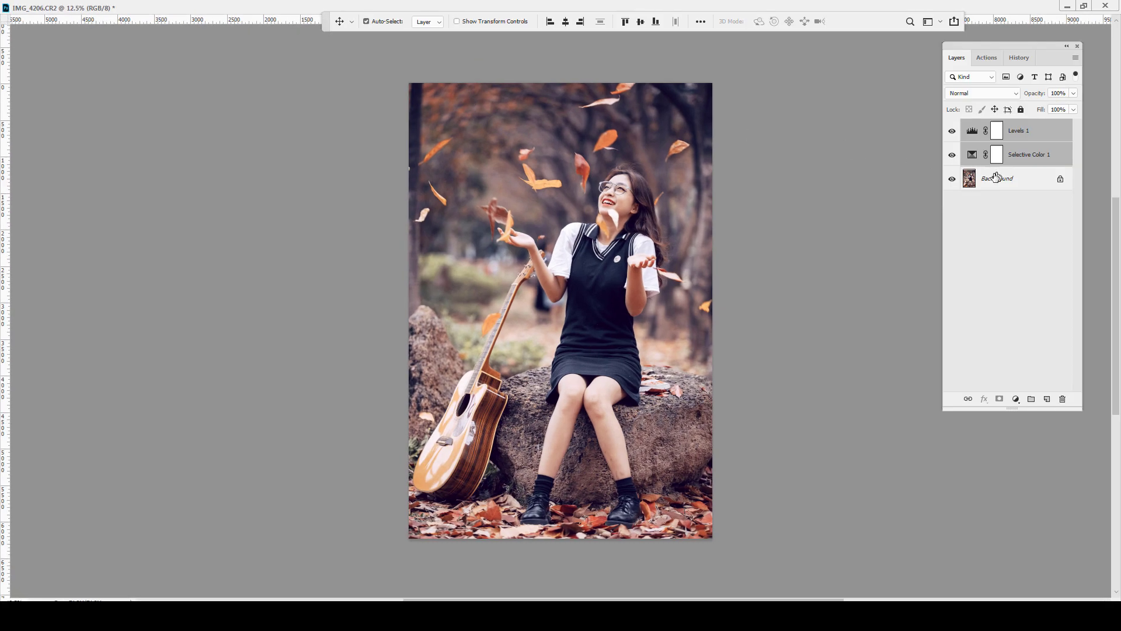